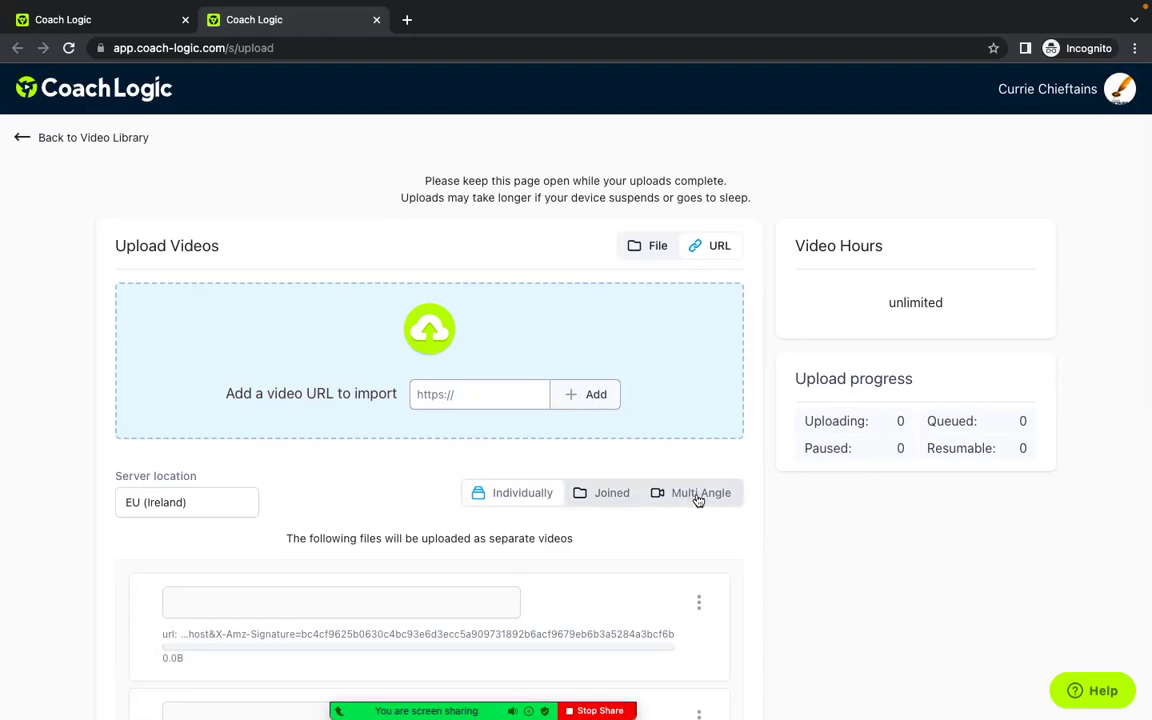
View the file upload source and return to importing videos by URL.
scroll(698, 500, "down", 1)
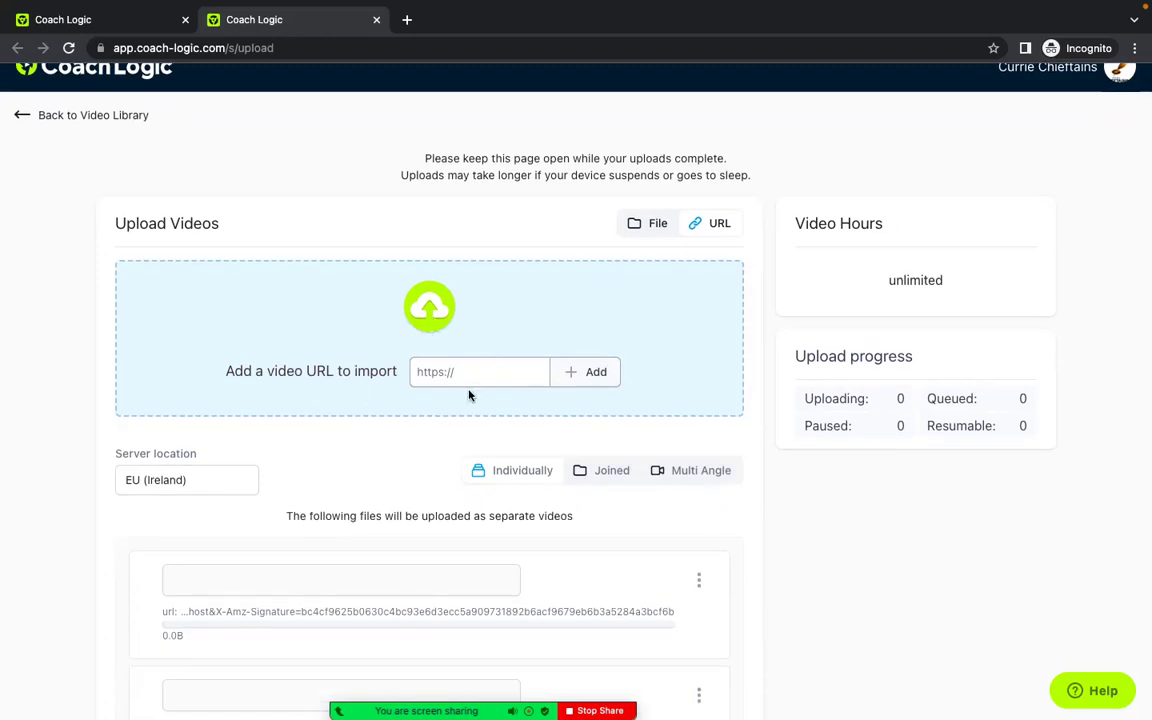
left_click(648, 228)
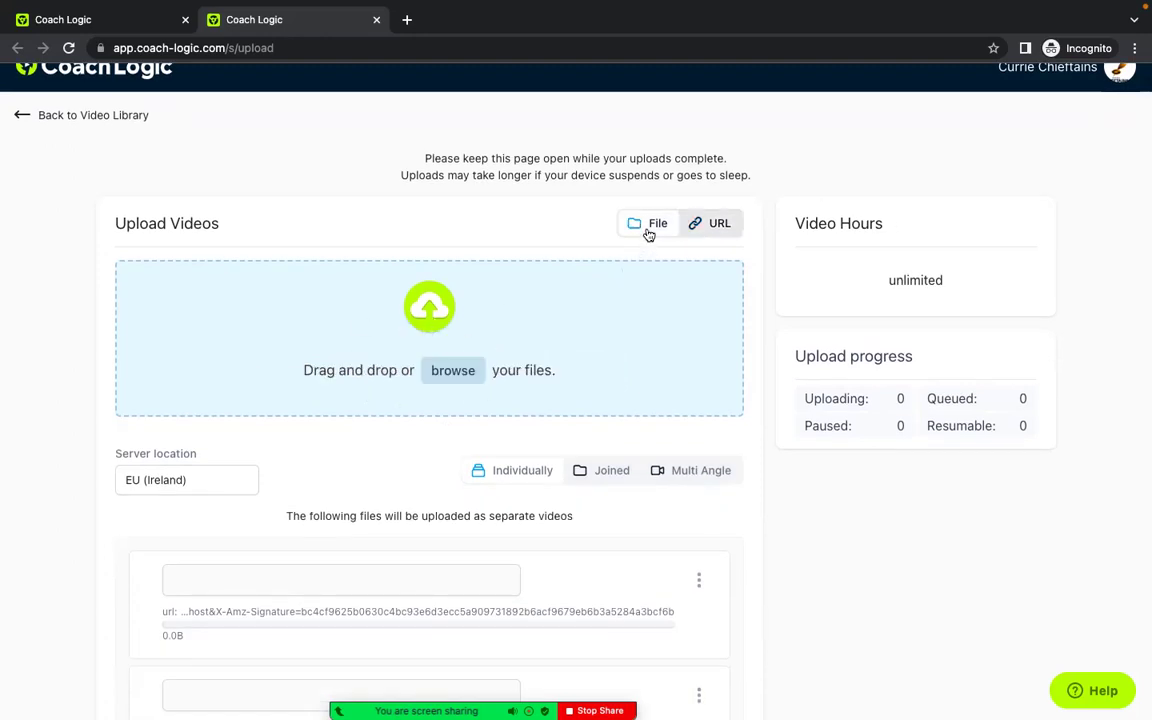
left_click(722, 228)
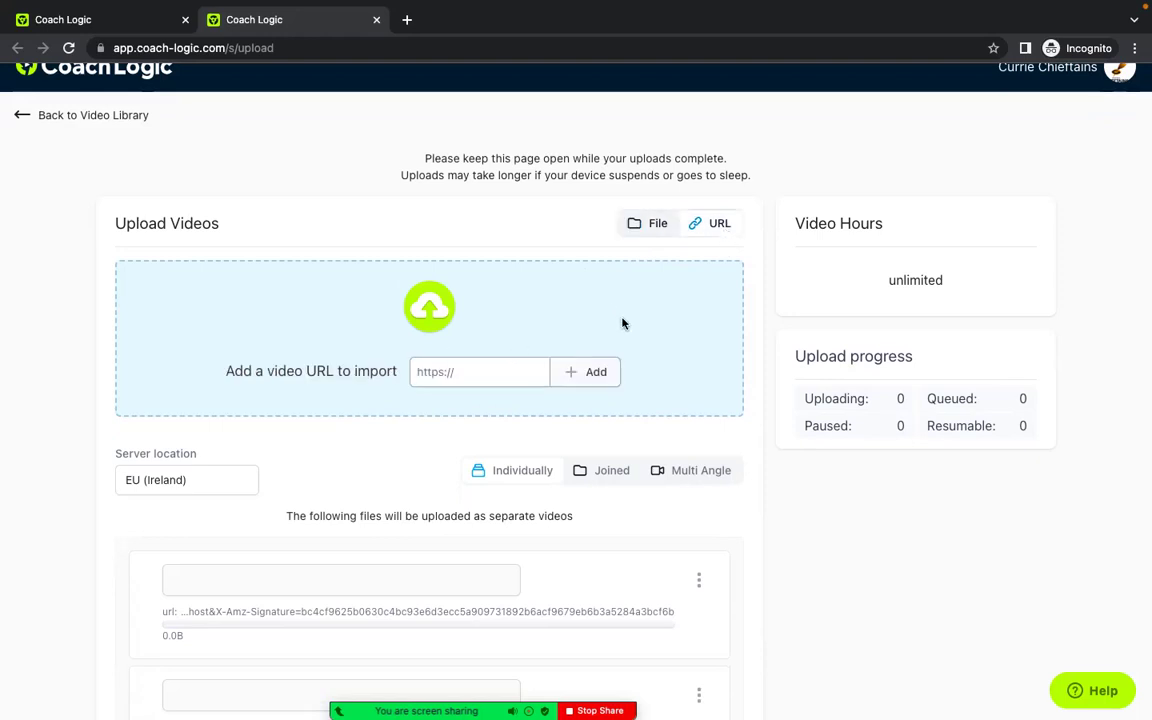
Preview the Joined and Individually upload modes and set the four listed videos to upload as Multi Angle.
scroll(622, 323, "down", 4)
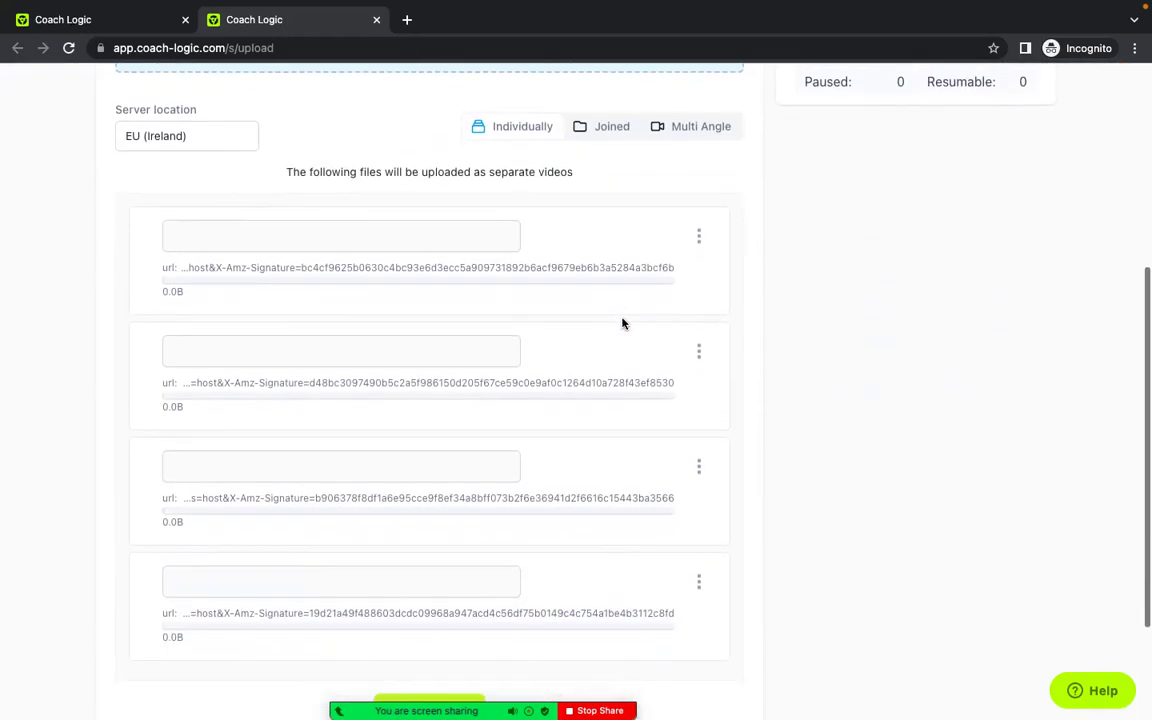
left_click(690, 125)
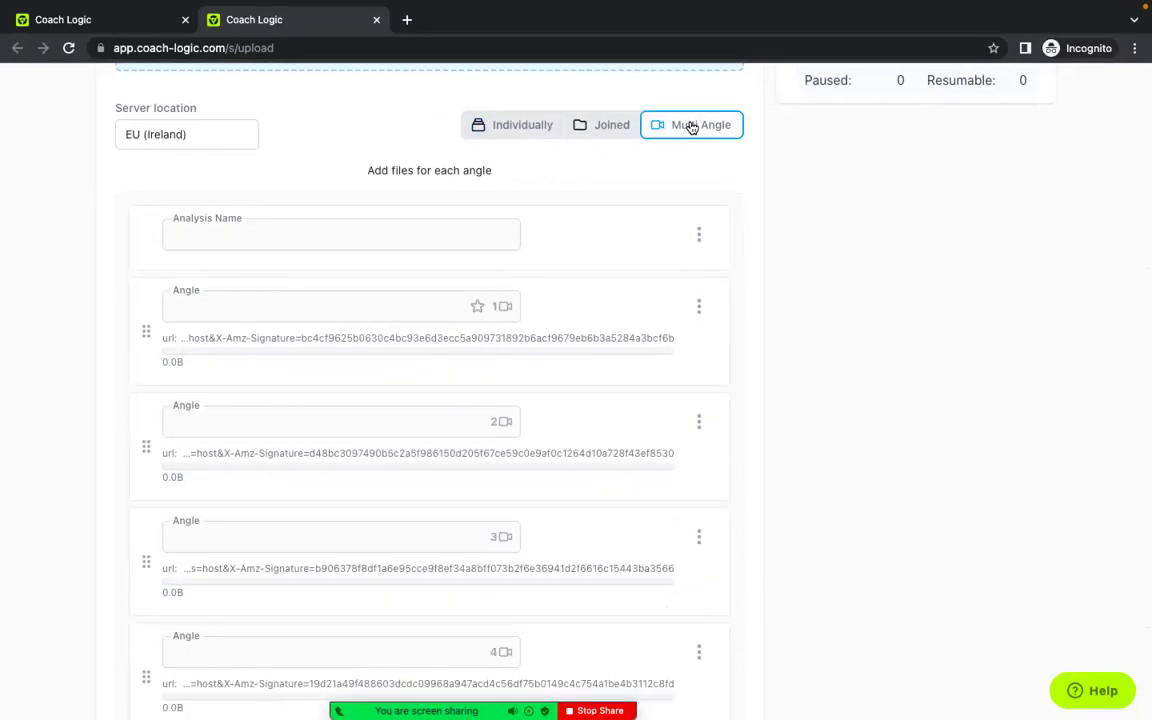
left_click(607, 132)
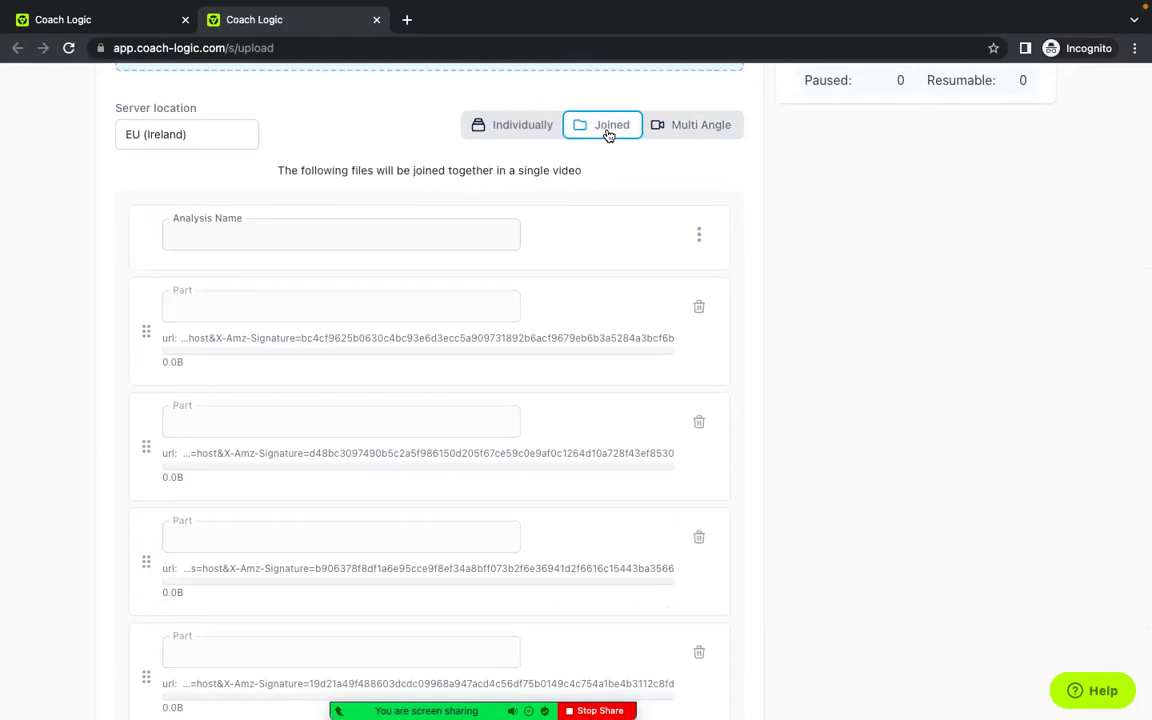
left_click(520, 140)
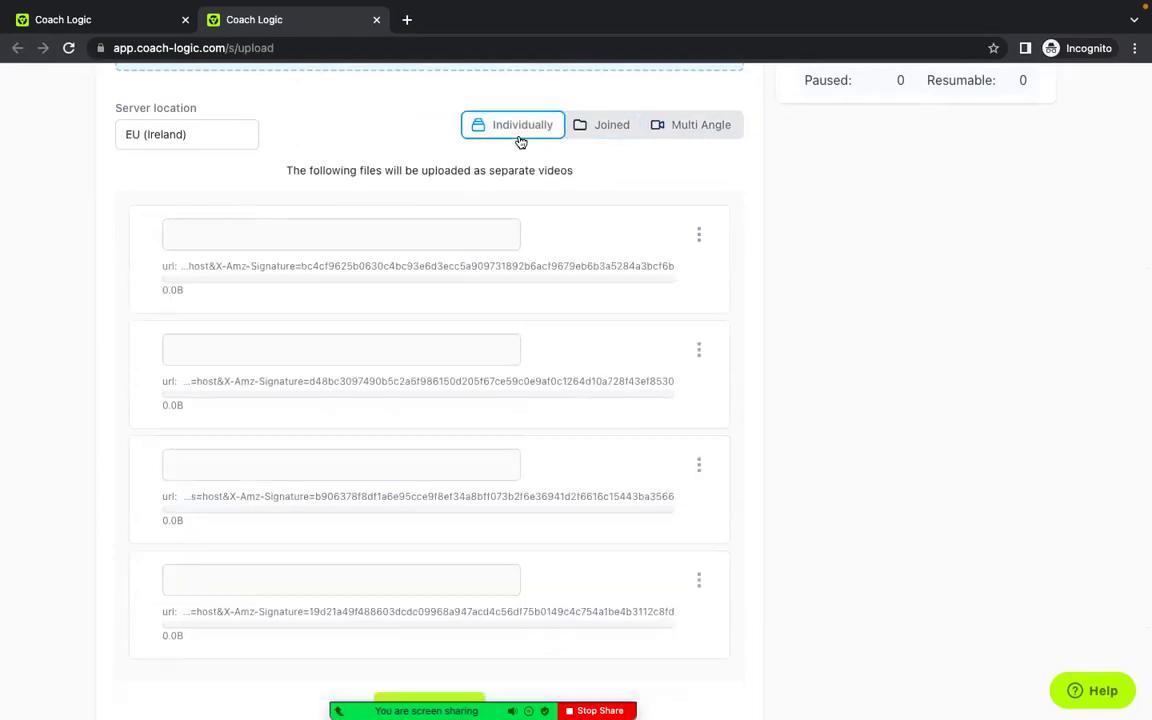
left_click(693, 128)
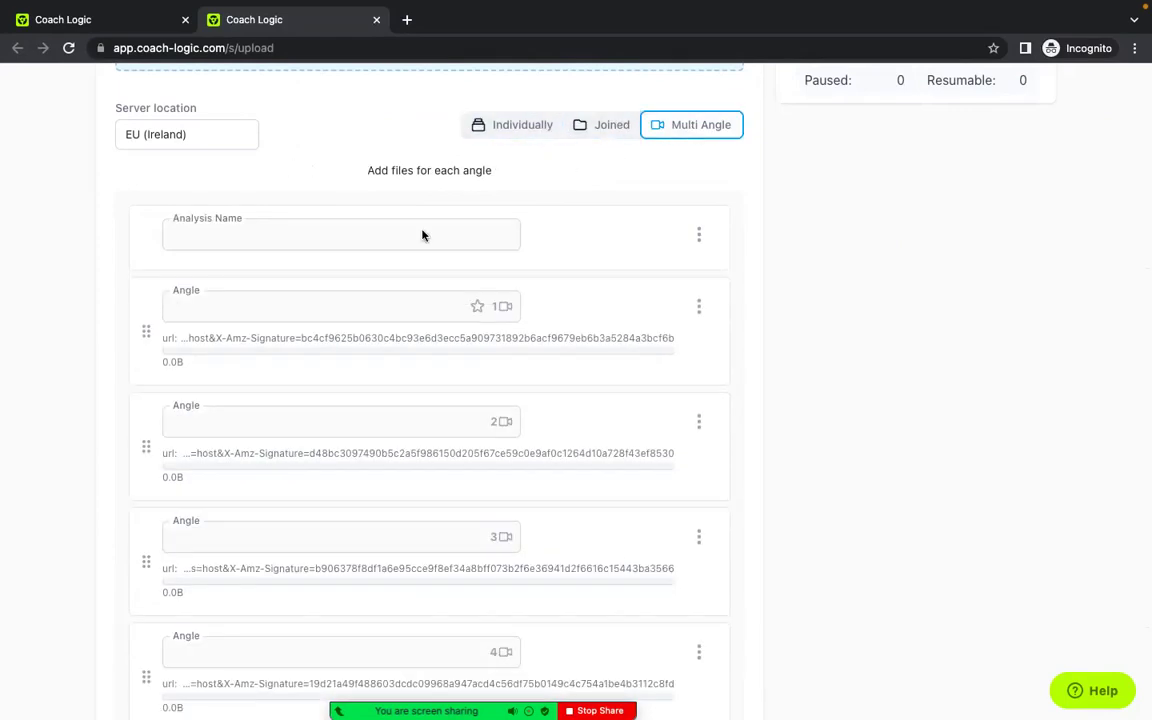
Name the analysis "Watsonians v Ayr Super 6".
left_click(312, 236)
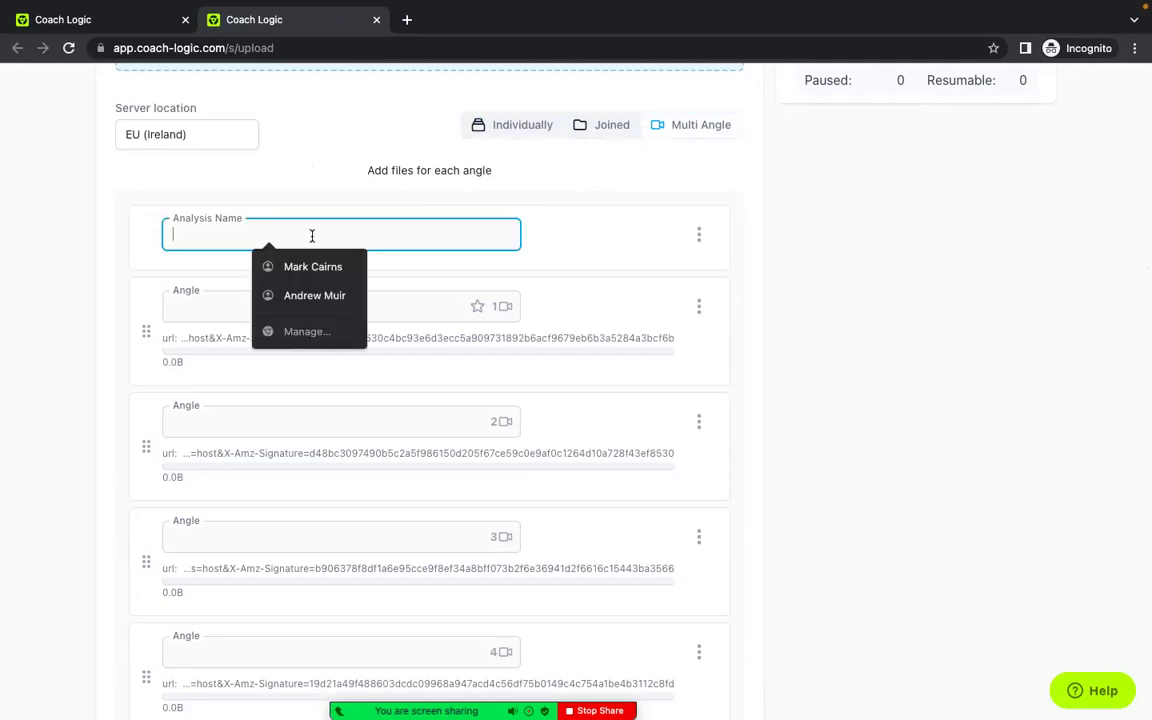
type("Wat")
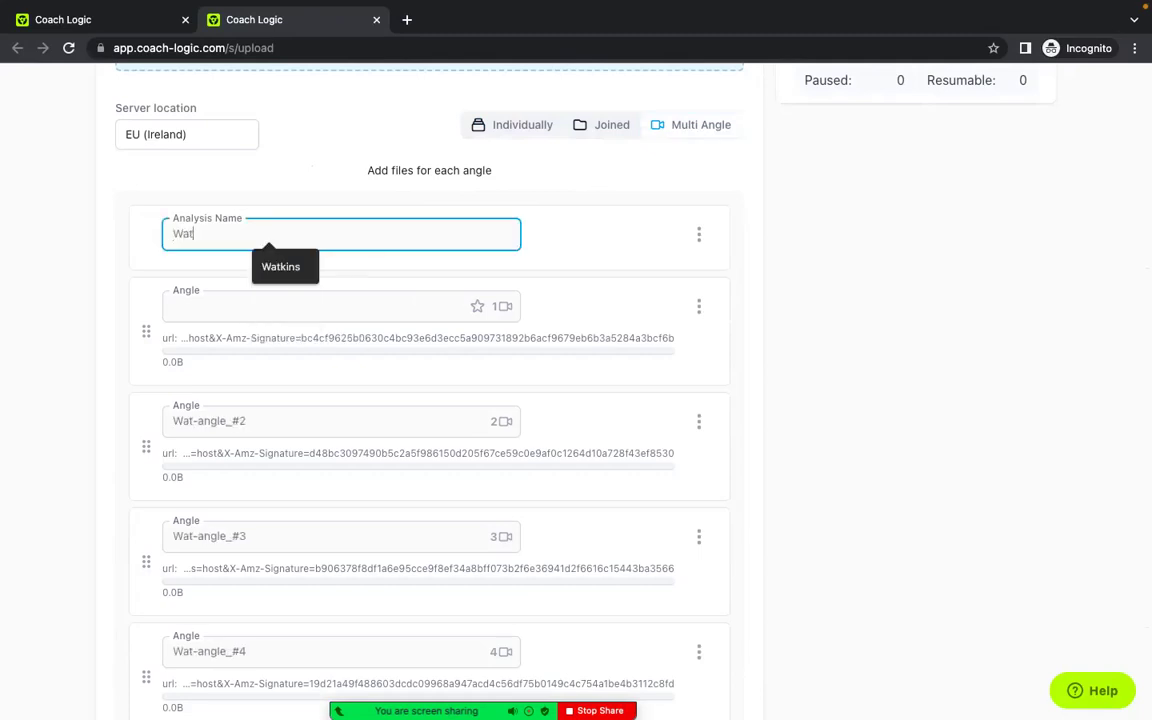
type("sonians ")
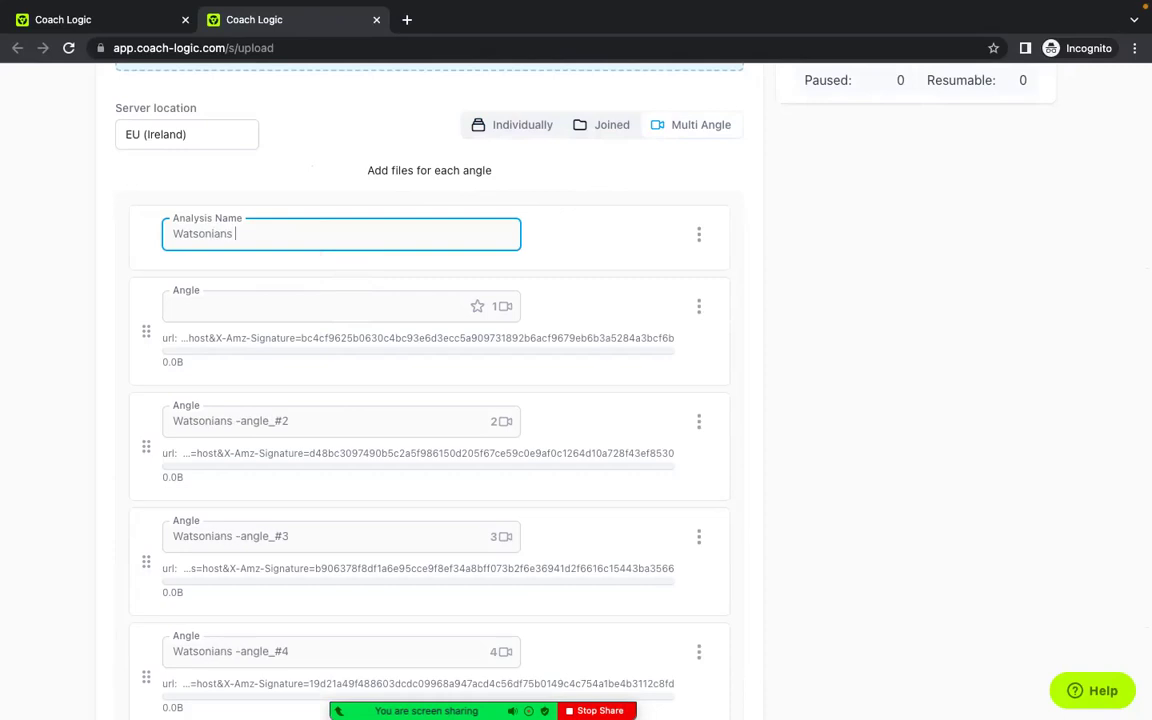
type("v ")
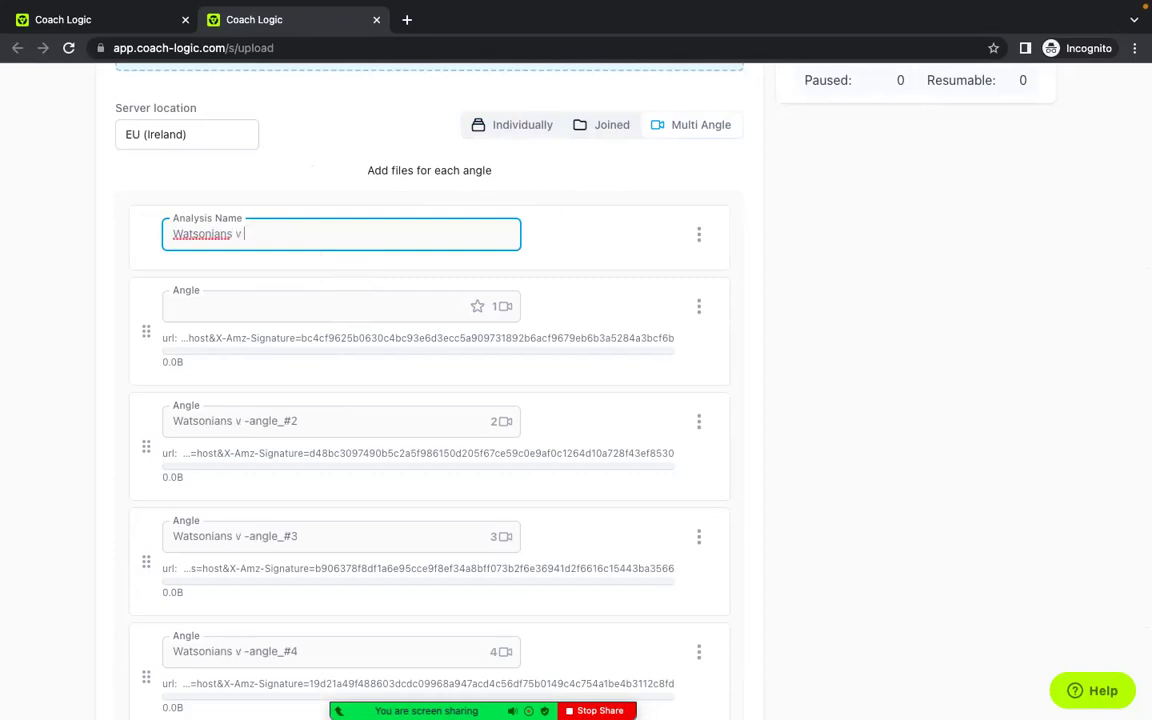
type("Ayr ")
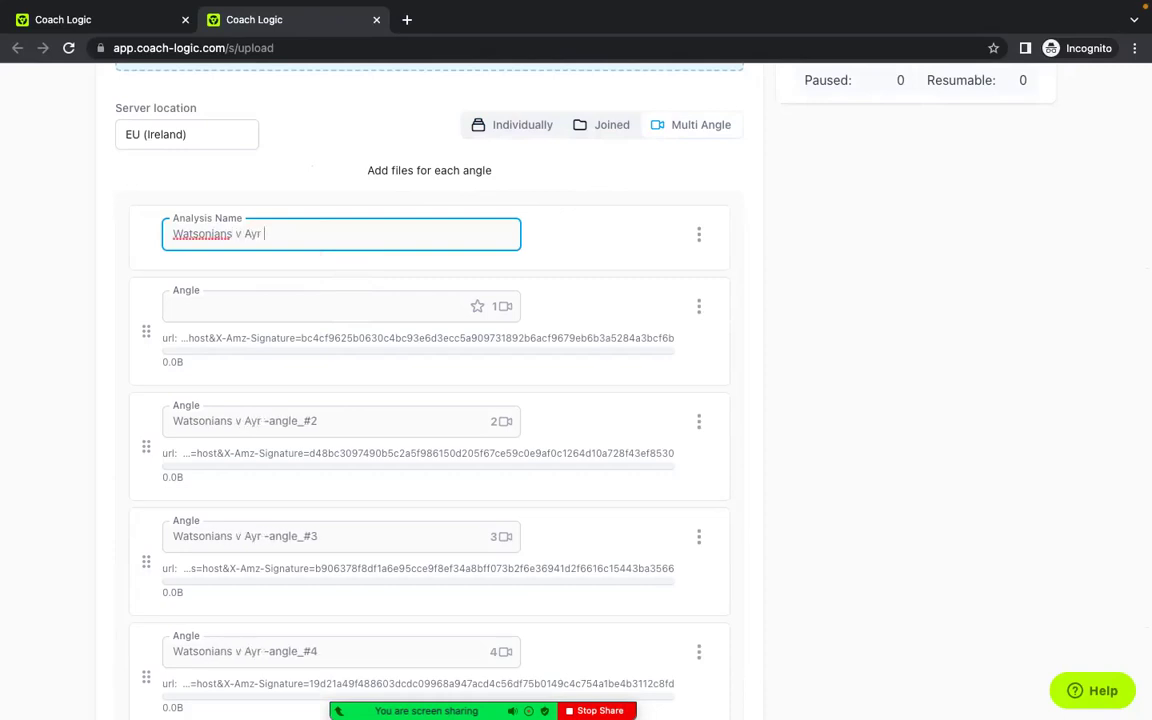
type("Super 6")
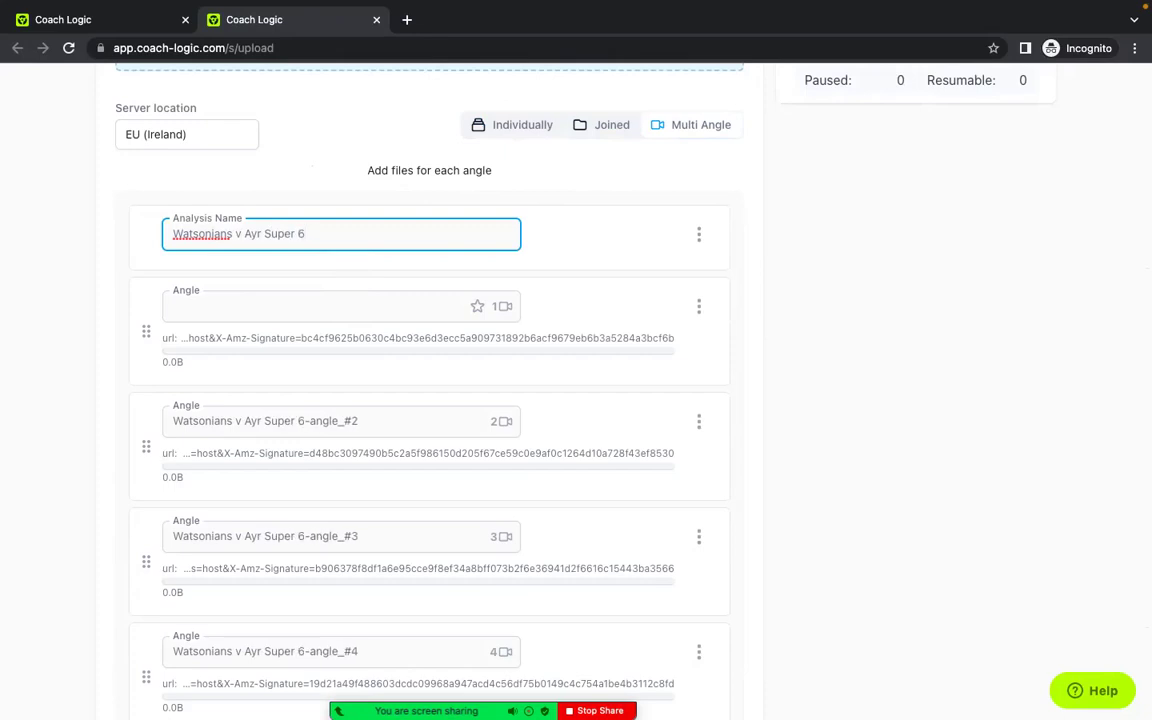
Name the first angle "Behind" and the second angle "Wide".
left_click(300, 311)
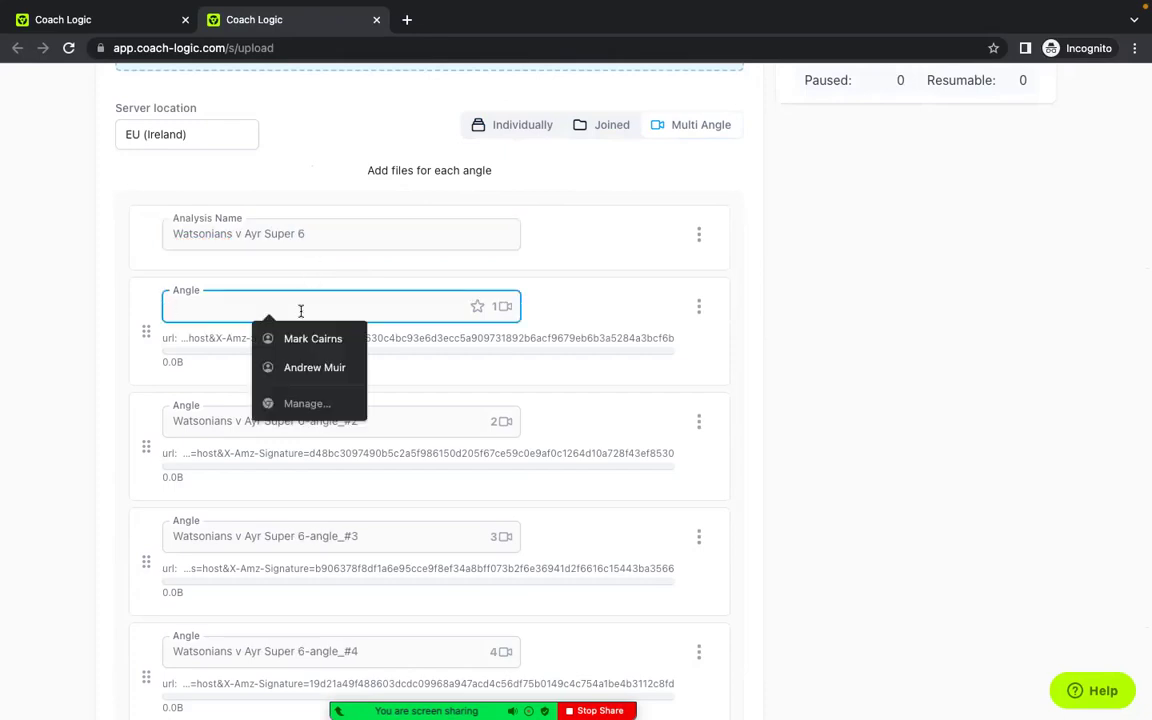
type("W")
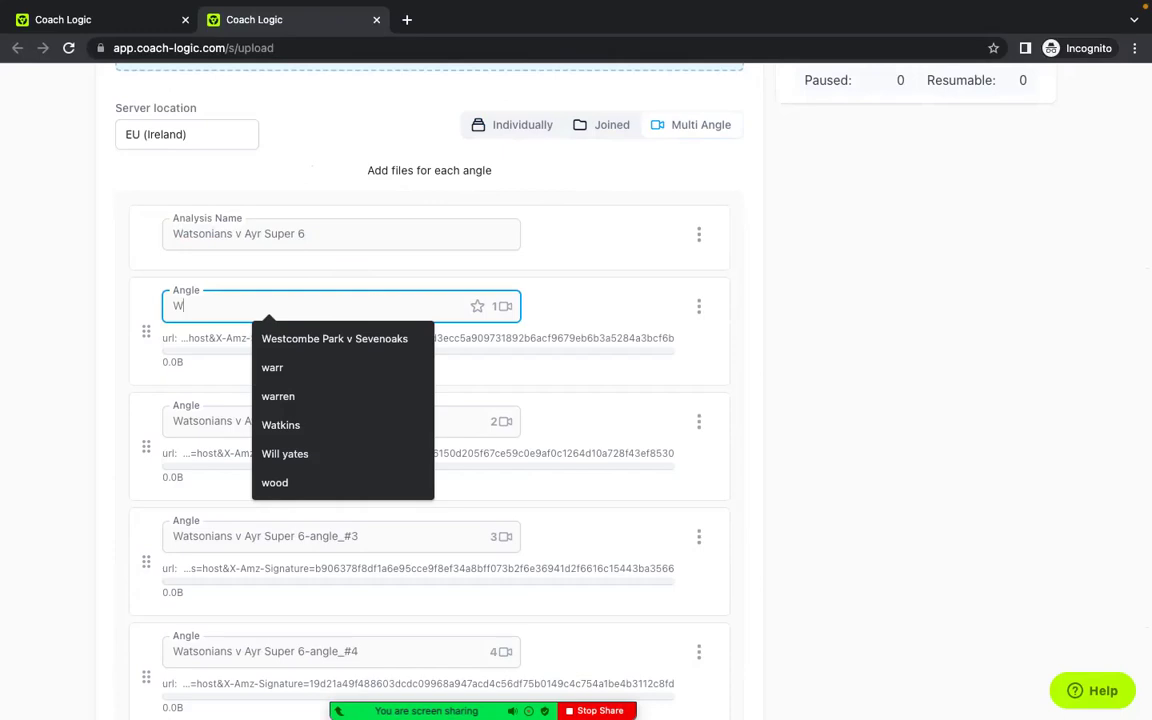
key("BackSpace")
type("Behind")
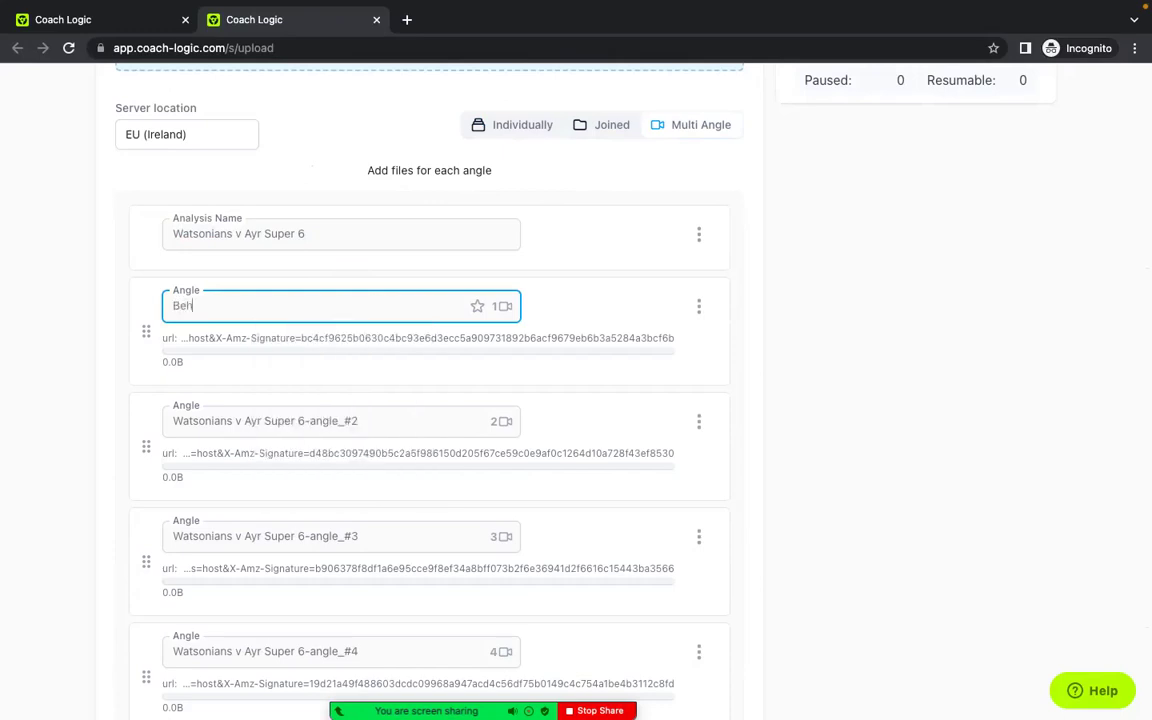
left_click(306, 421)
left_click_drag(365, 423, 170, 421)
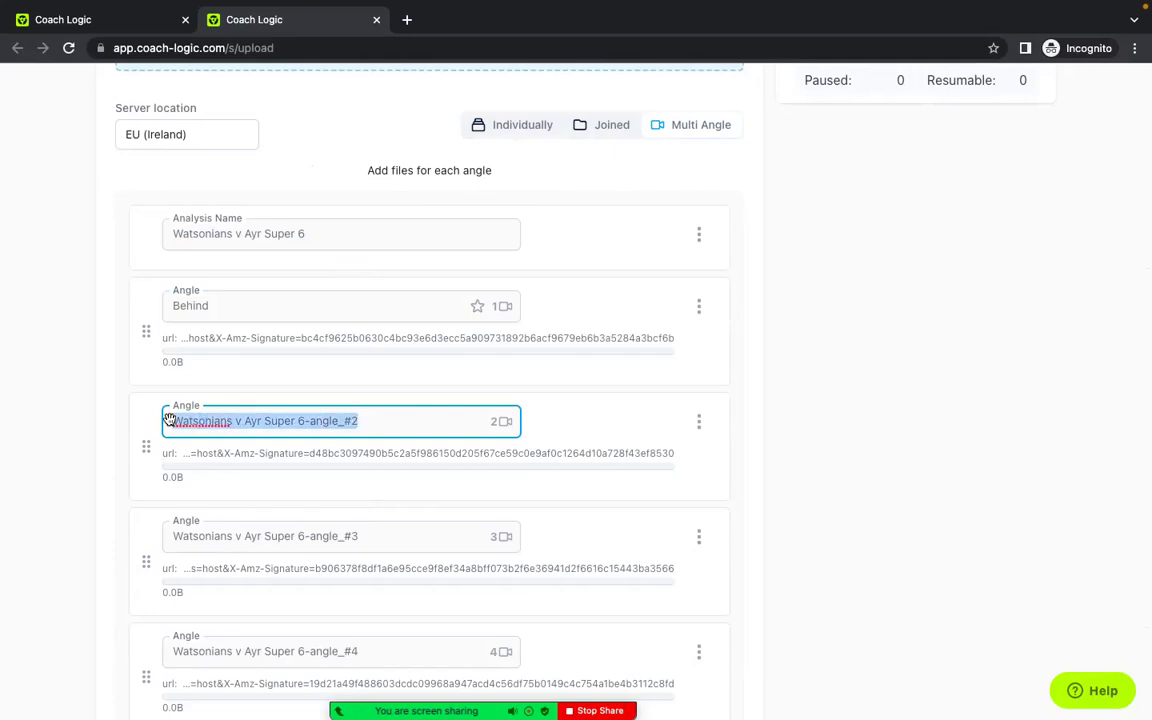
key("BackSpace")
type("Wide")
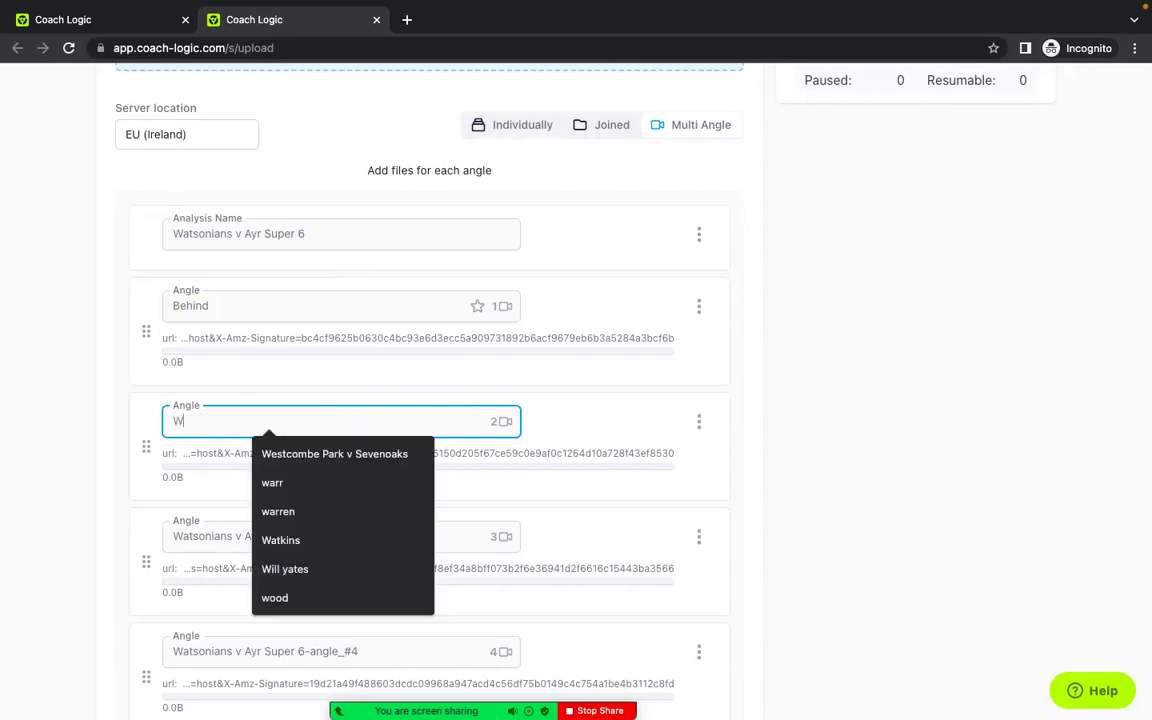
Name the third angle "Tight" and the fourth angle "Tele".
triple_click(237, 537)
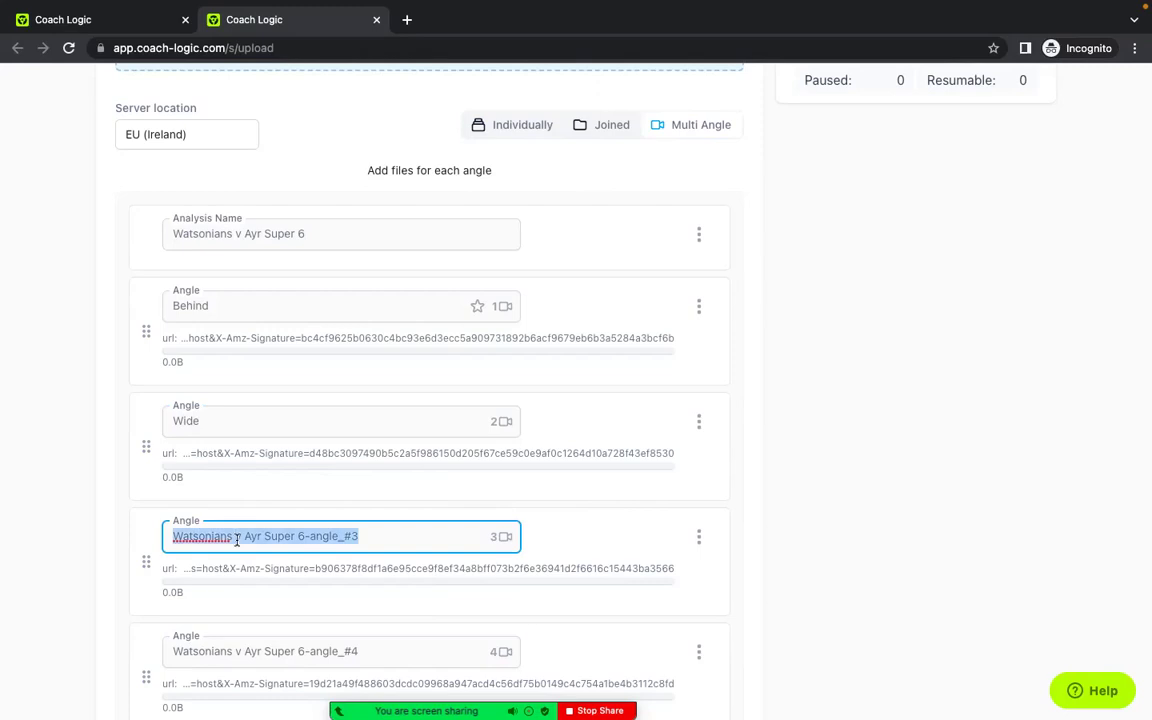
key("BackSpace")
type("Tig")
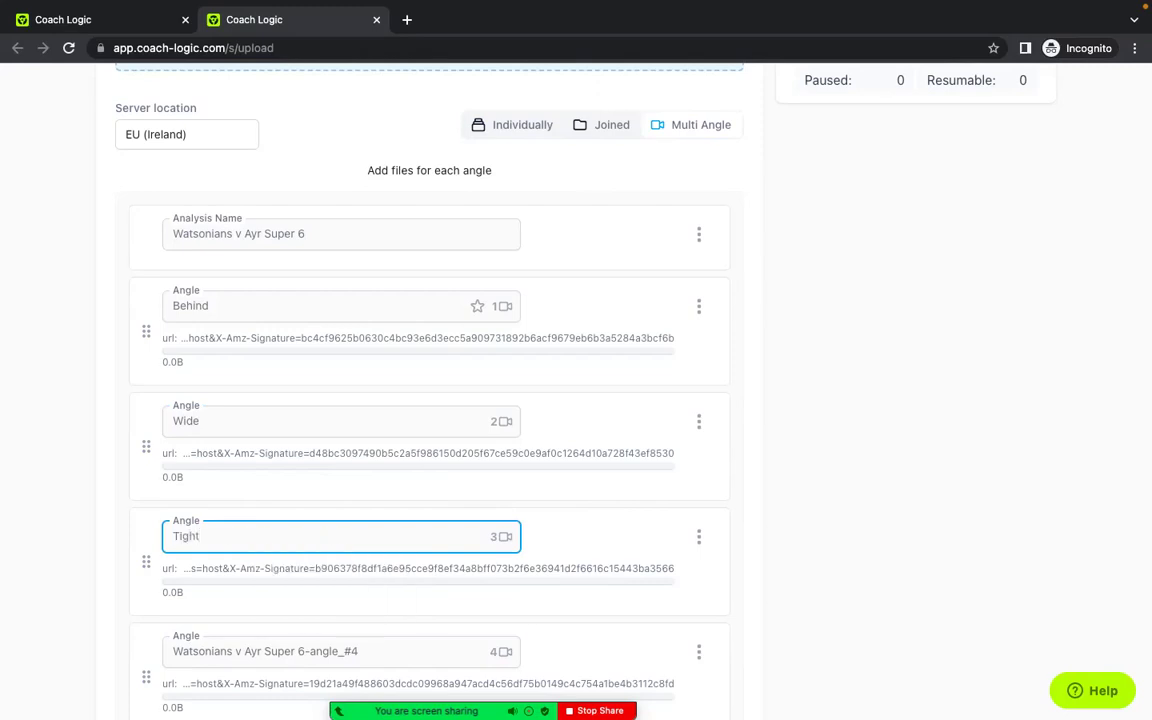
type("ht")
scroll(430, 400, "down", 2)
double_click(264, 546)
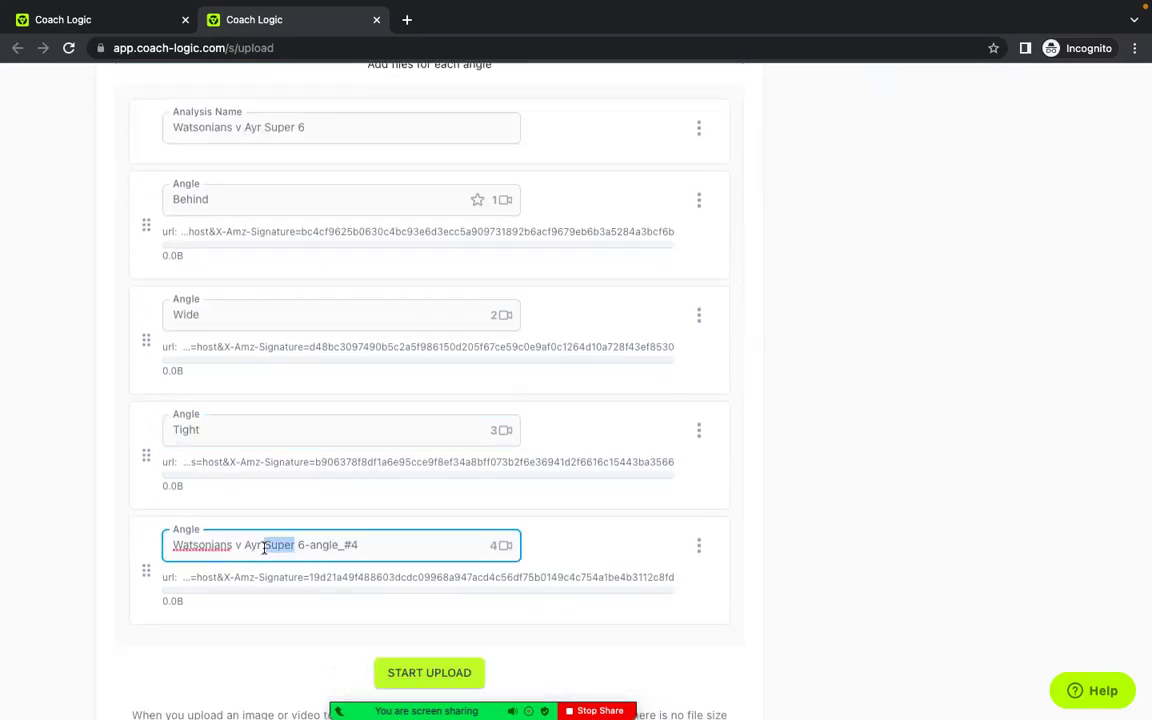
left_click(264, 546)
type("T")
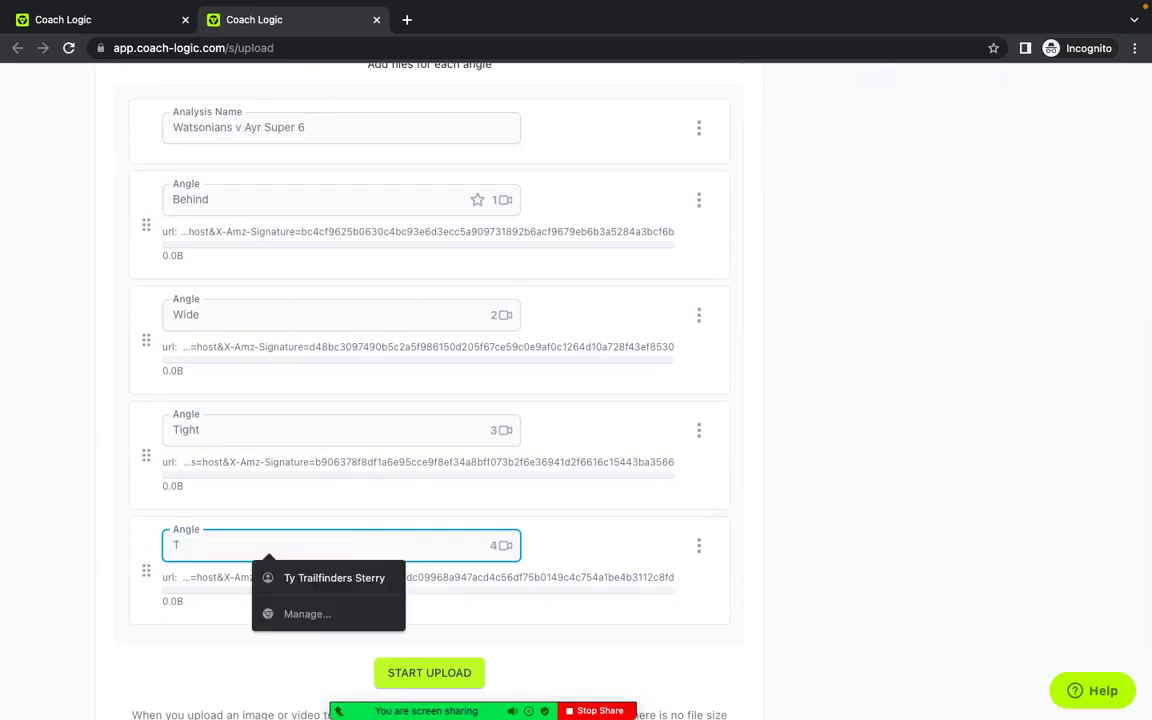
type("ele")
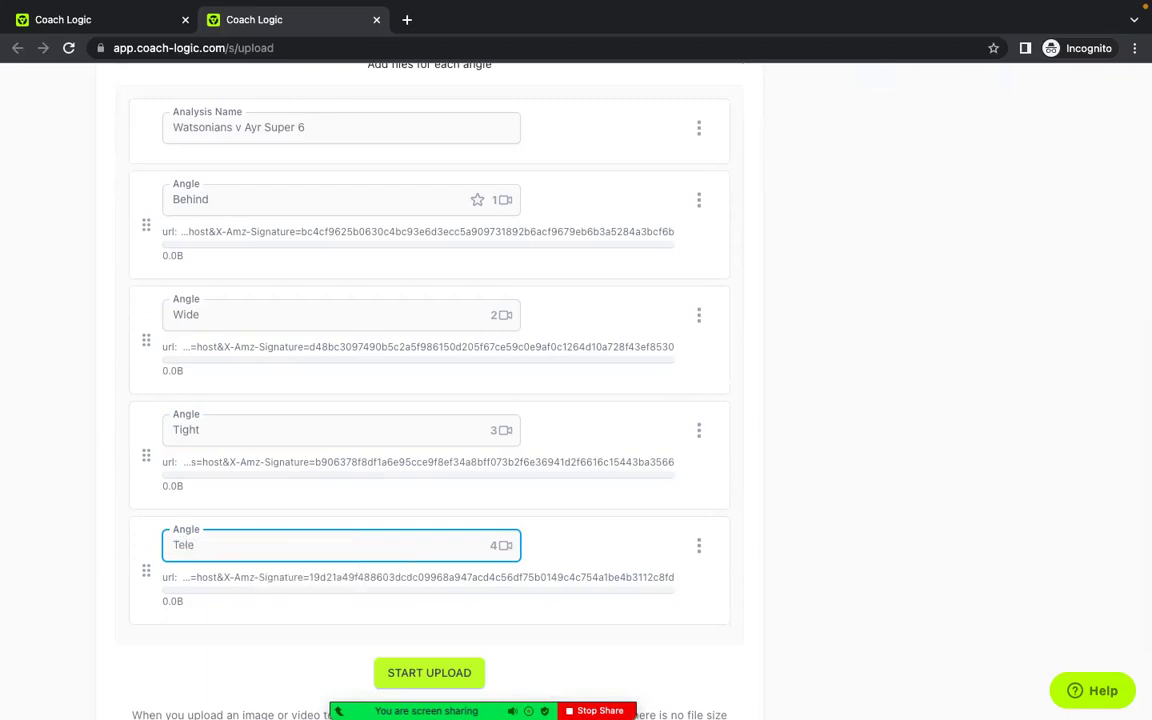
Reorder the angles so that Wide comes first and Behind second, and start the upload.
scroll(270, 518, "up", 1)
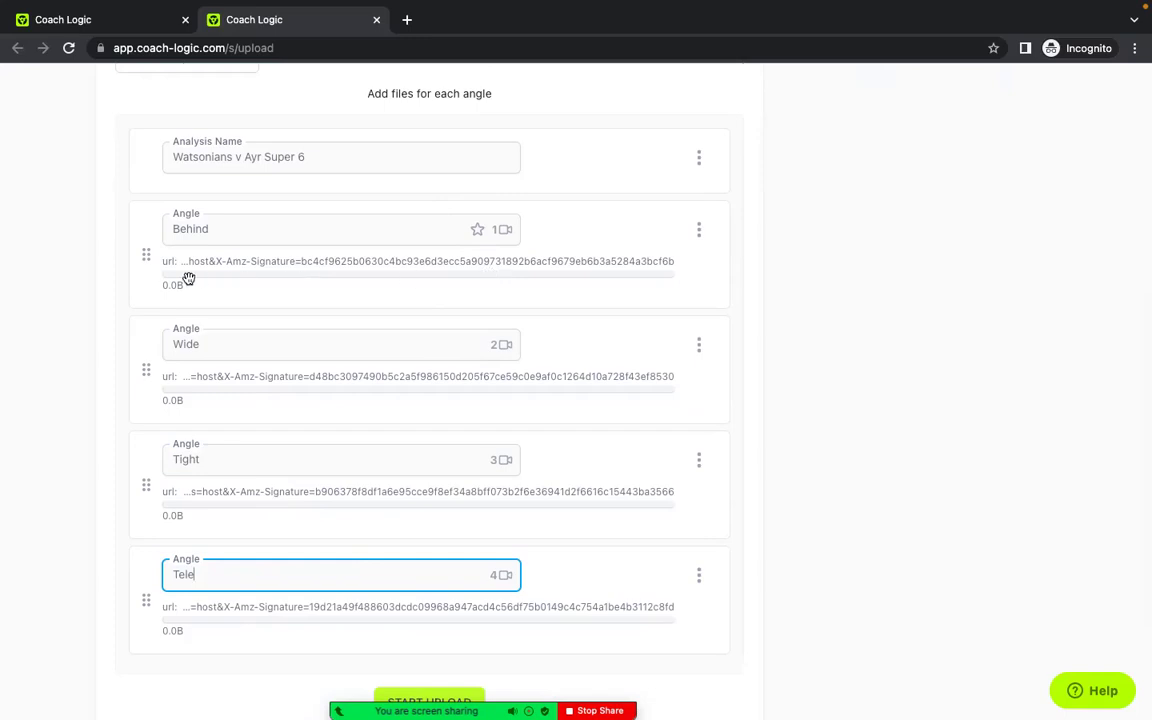
left_click_drag(147, 256, 147, 345)
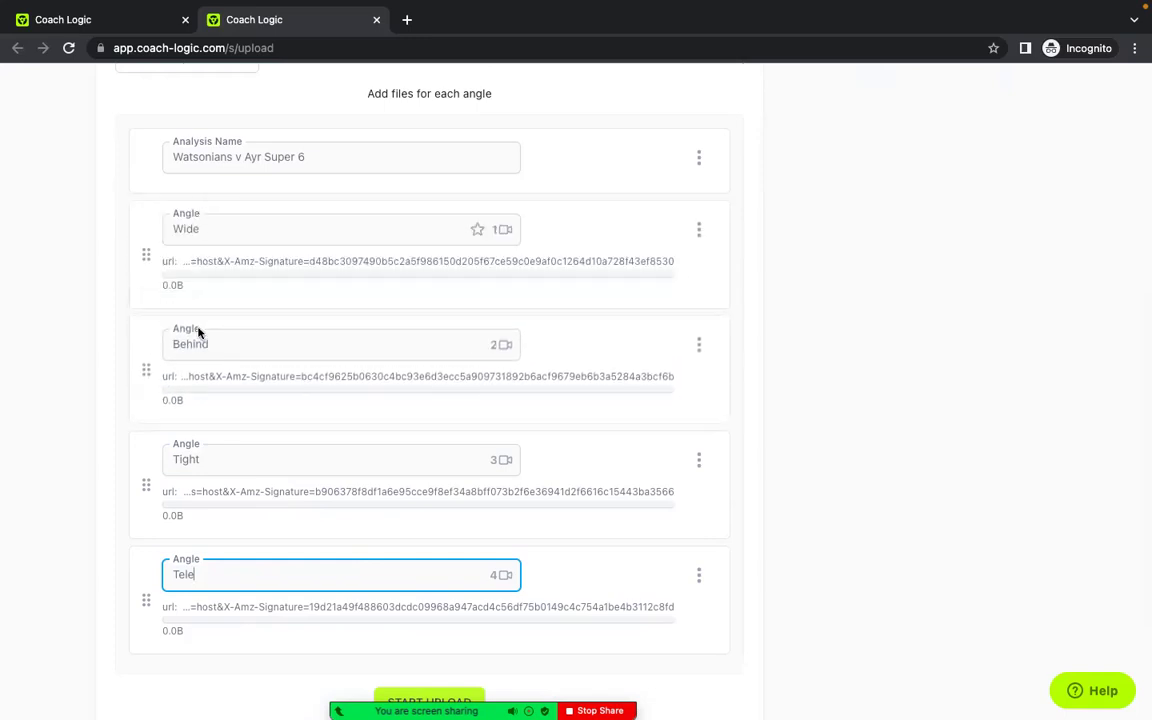
scroll(203, 349, "down", 1)
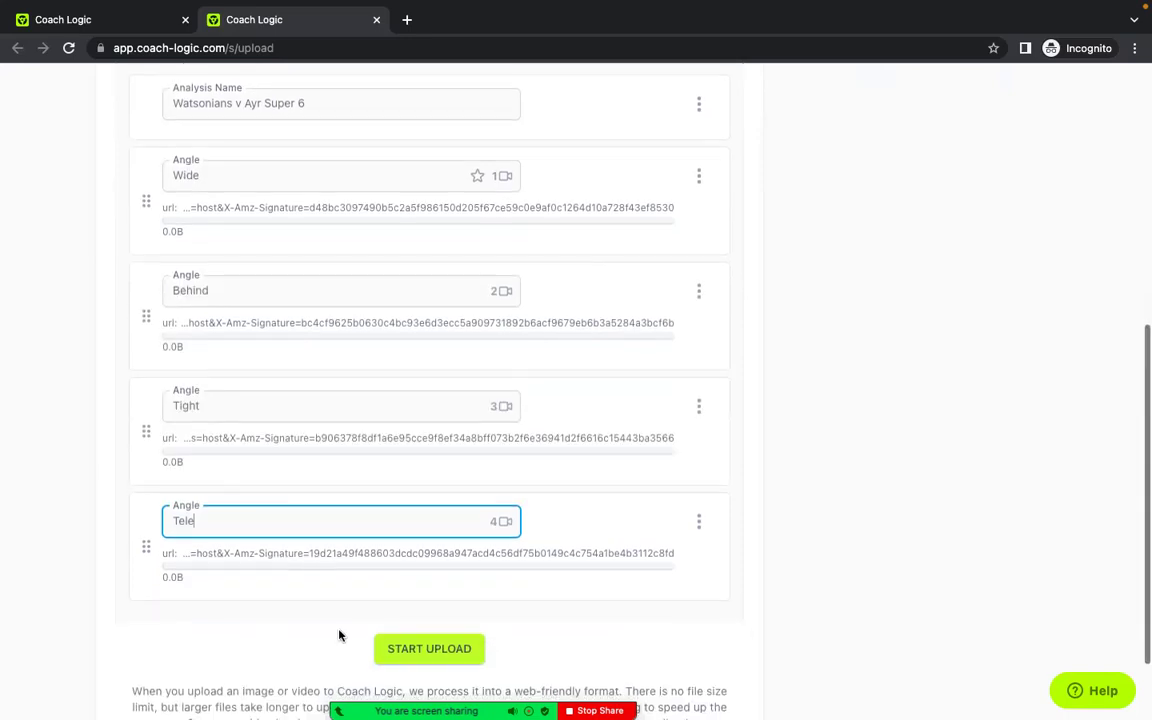
left_click(432, 656)
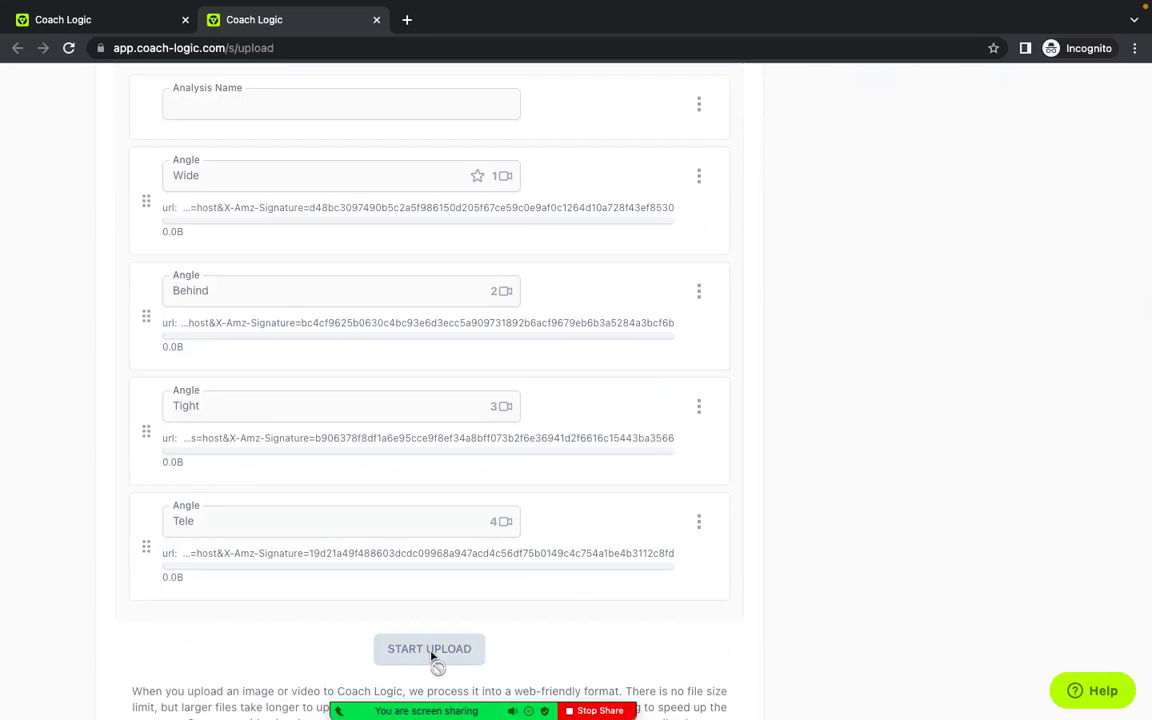
Check the upload status of each angle of the Watsonians v Ayr Super 6 analysis in the video library.
scroll(432, 656, "up", 1)
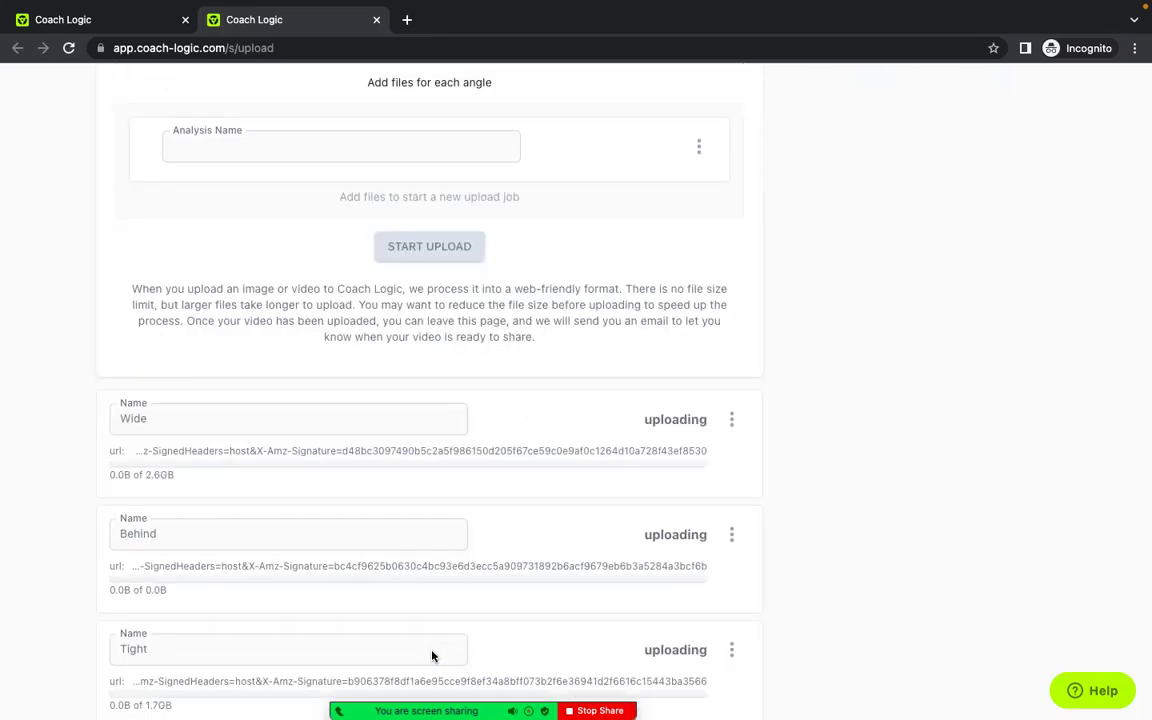
key("ctrl+shift+Tab")
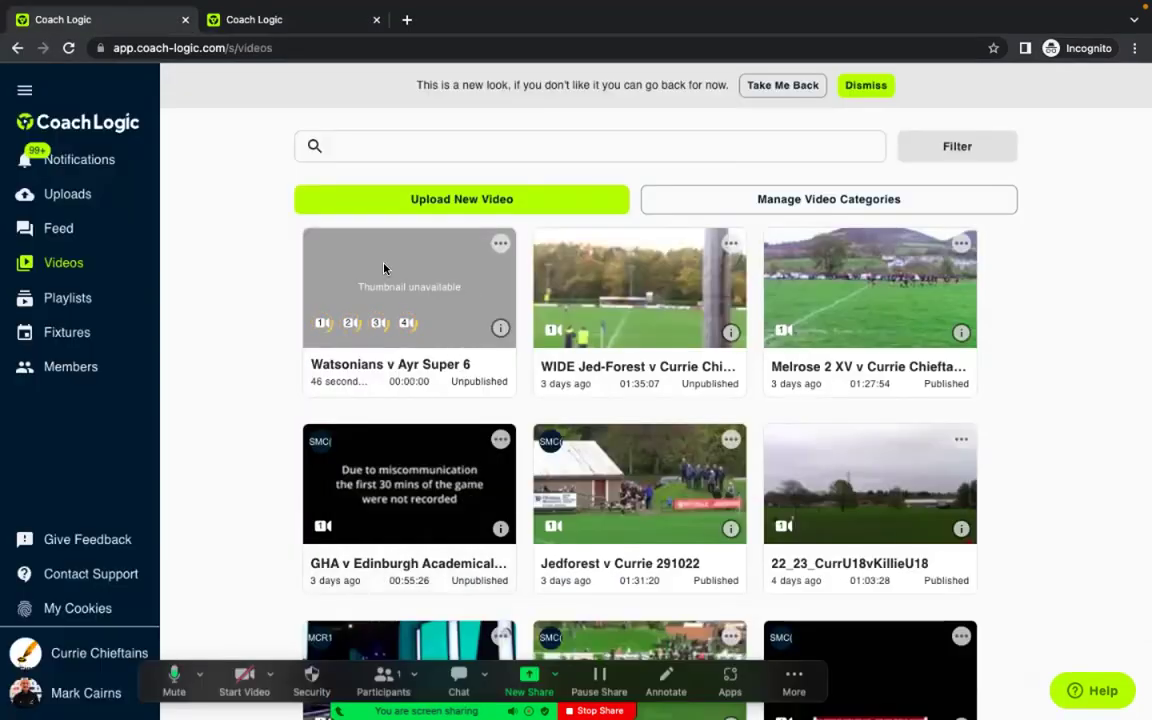
mouse_move(316, 323)
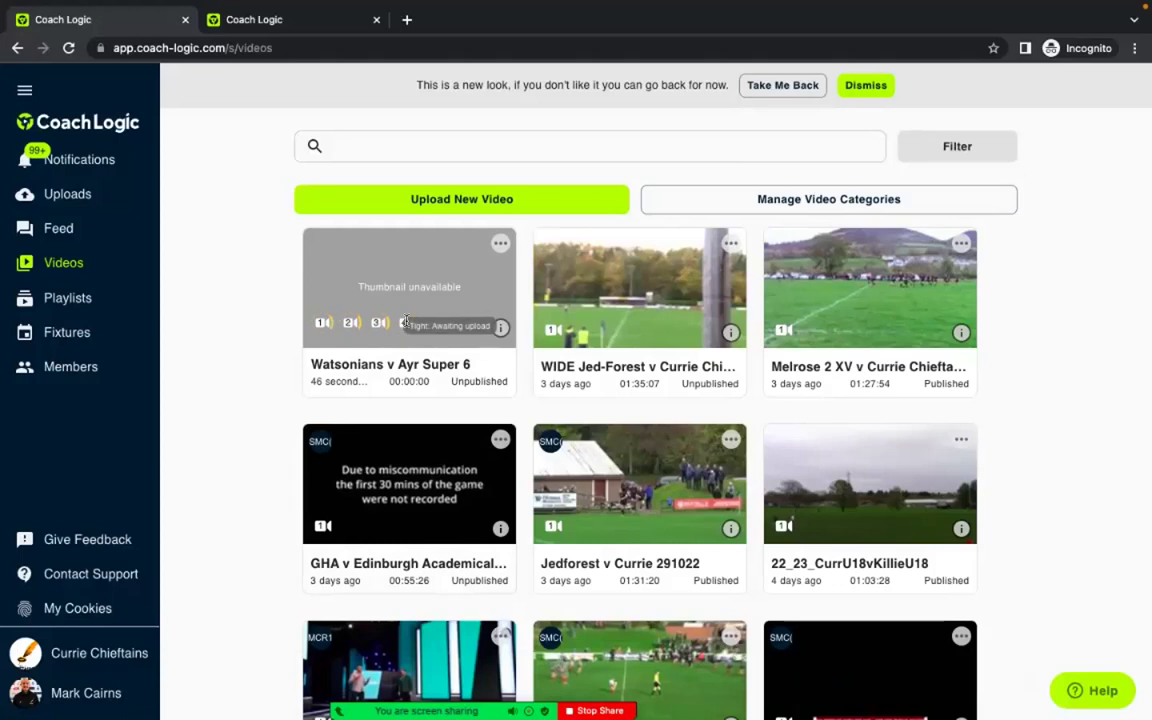
mouse_move(401, 323)
Return to the upload page and examine the upload progress of the four angle videos.
left_click(303, 24)
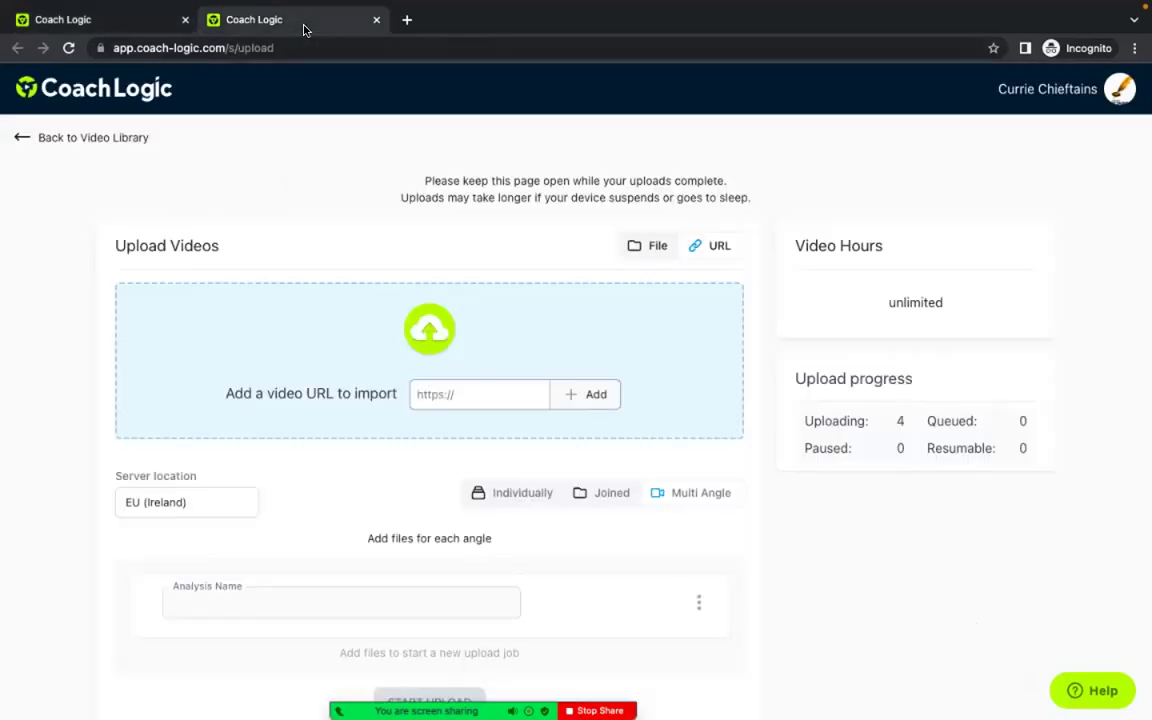
scroll(365, 573, "down", 1)
scroll(365, 573, "down", 5)
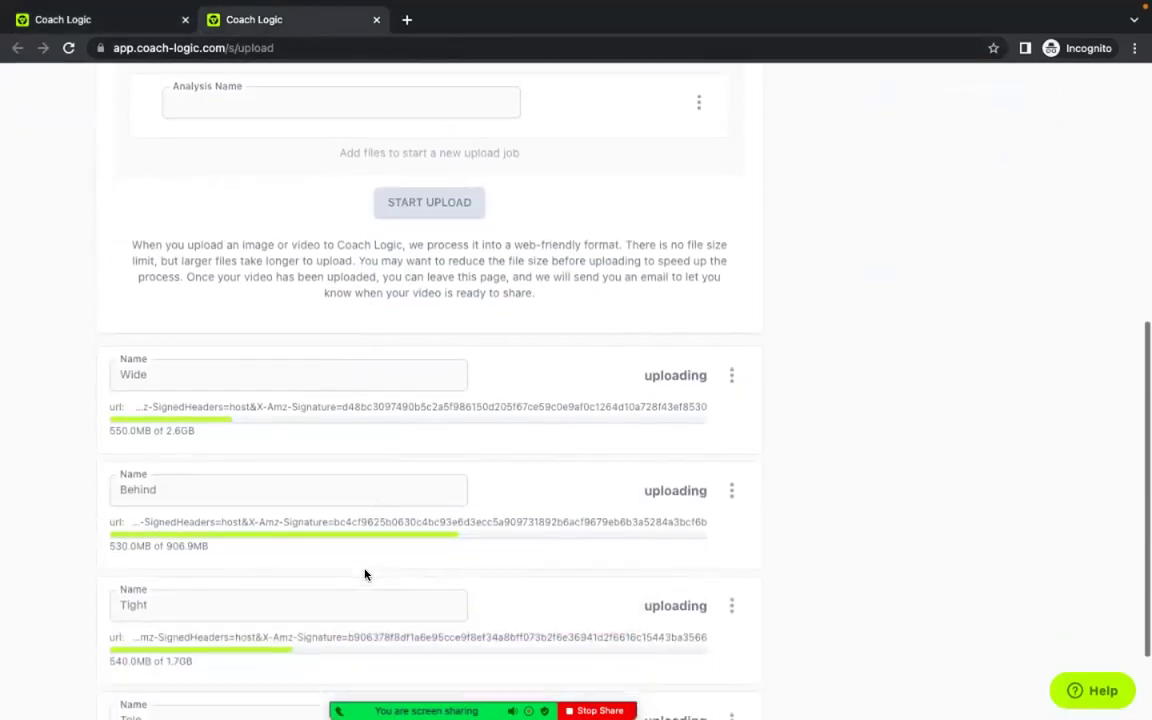
scroll(393, 482, "down", 1)
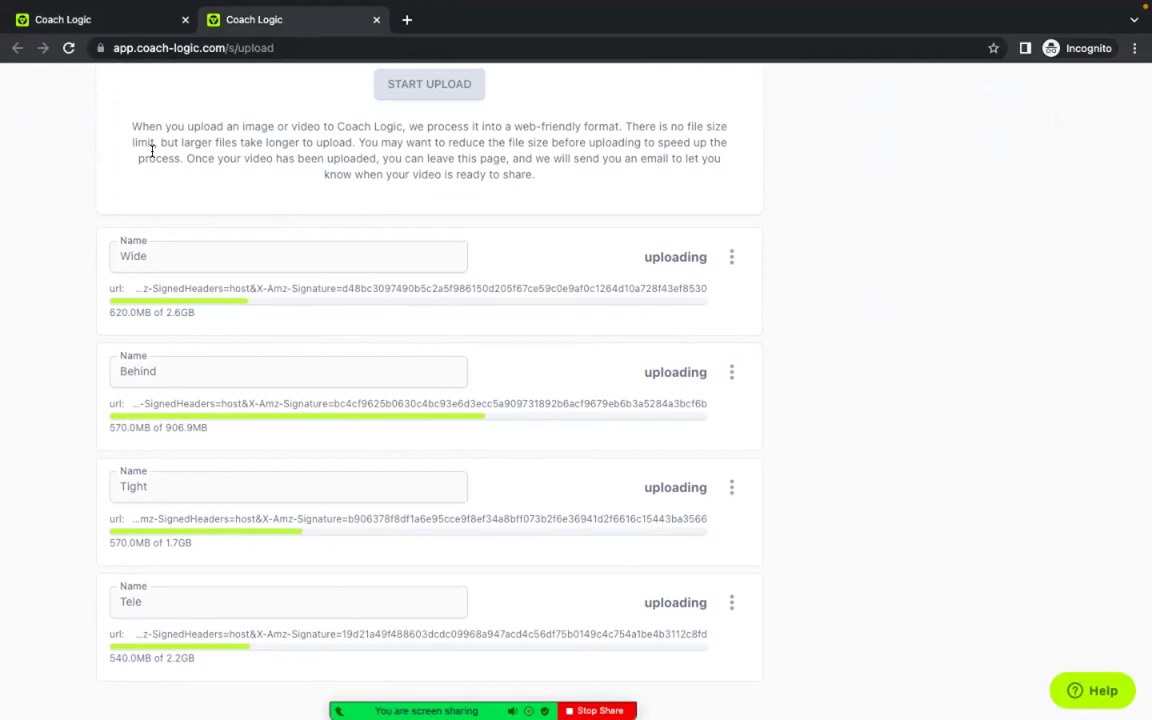
scroll(148, 150, "up", 1)
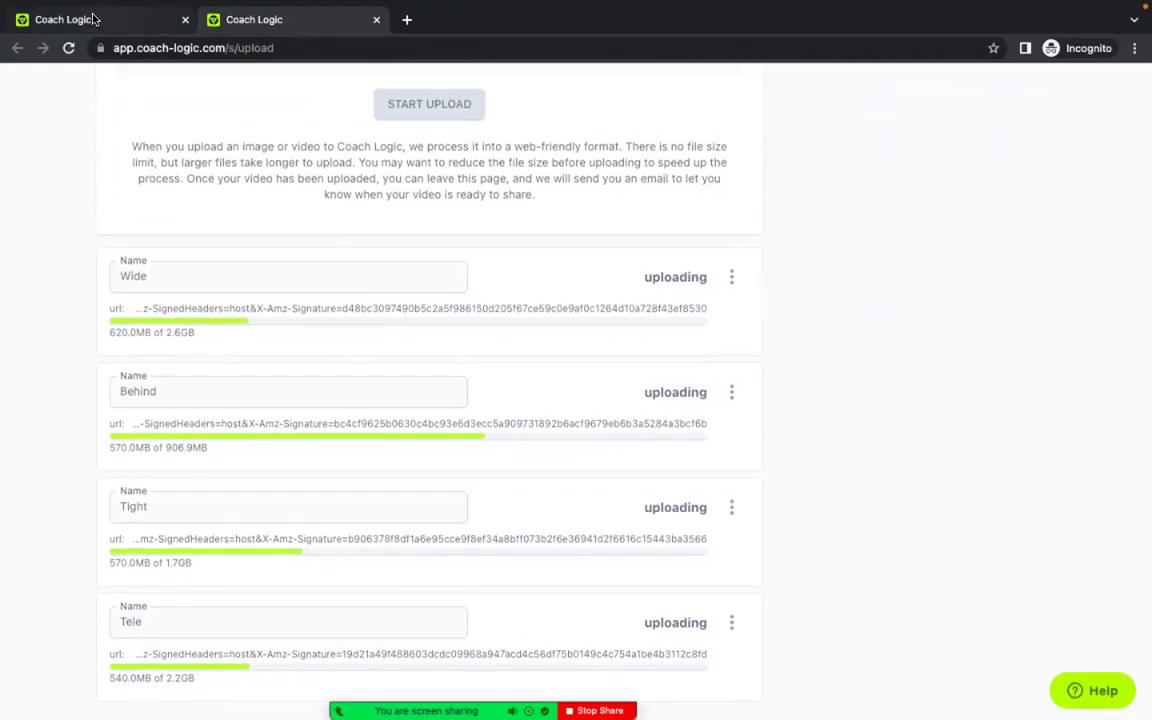
Check the angle statuses of the Watsonians v Ayr Super 6 analysis in the video library, and close the upload page.
left_click(94, 19)
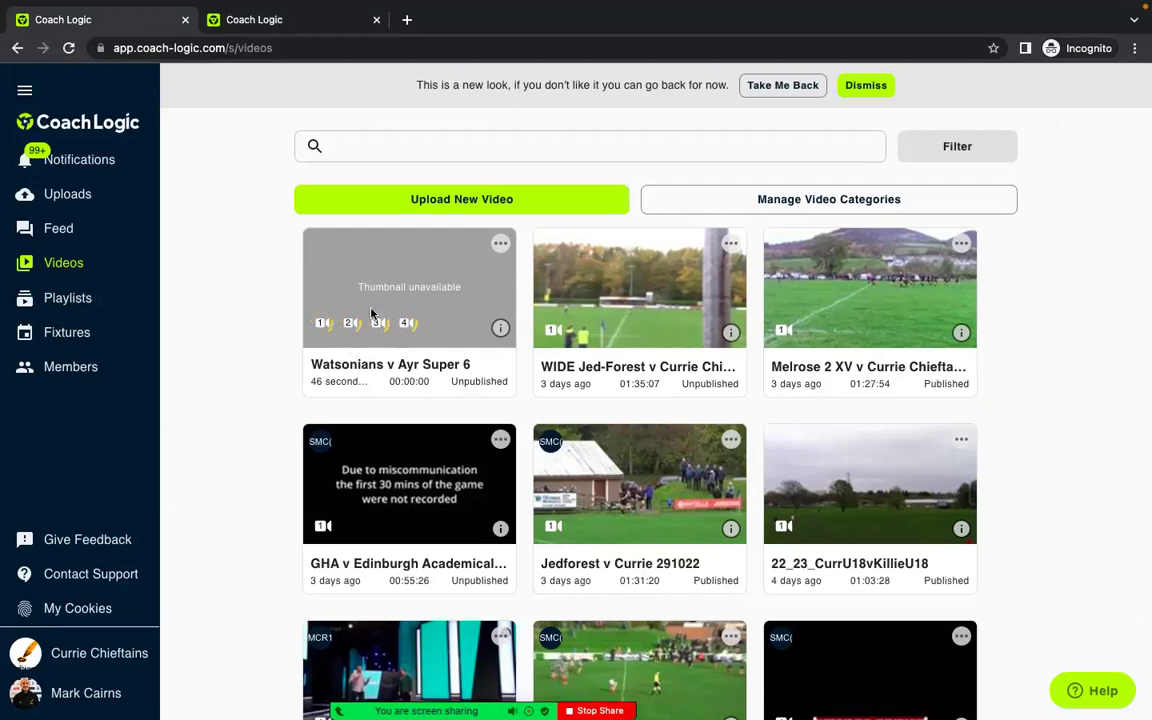
mouse_move(350, 327)
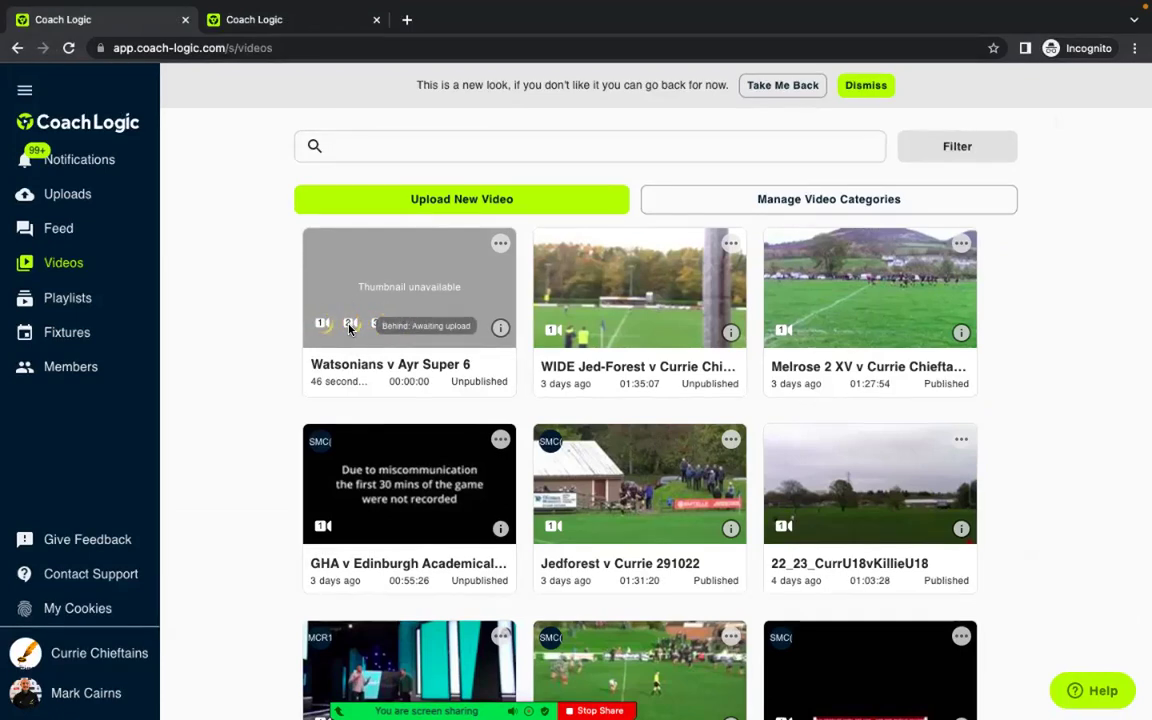
mouse_move(316, 320)
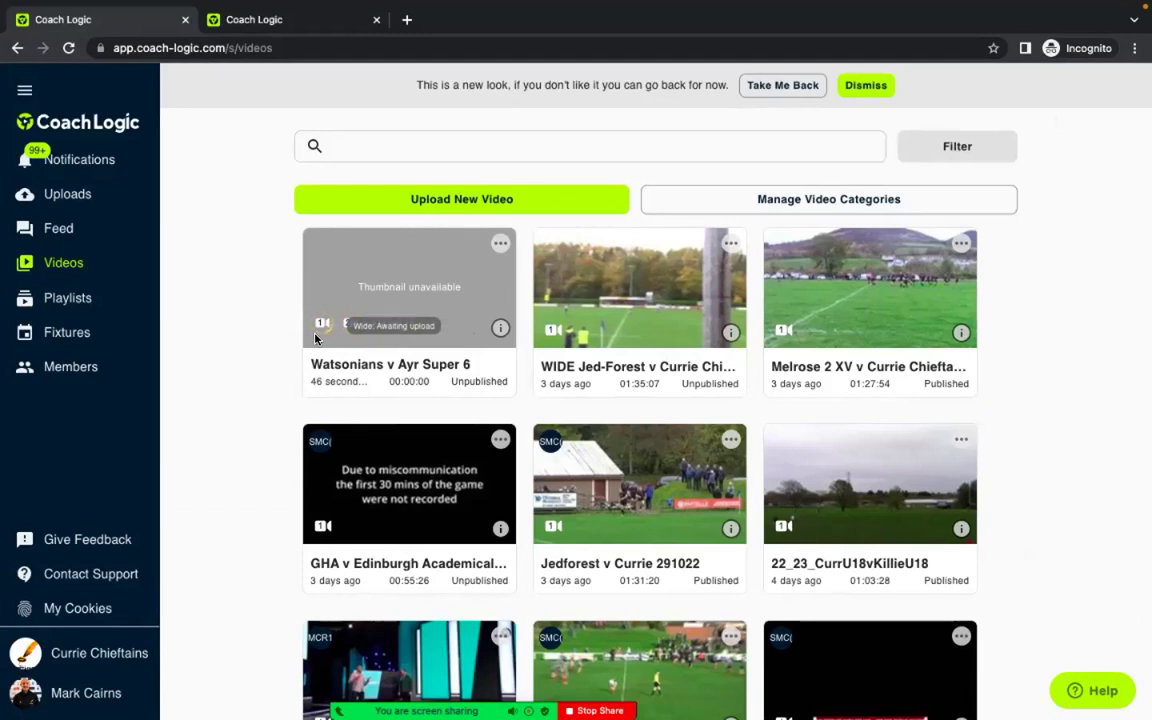
key("ctrl+Tab")
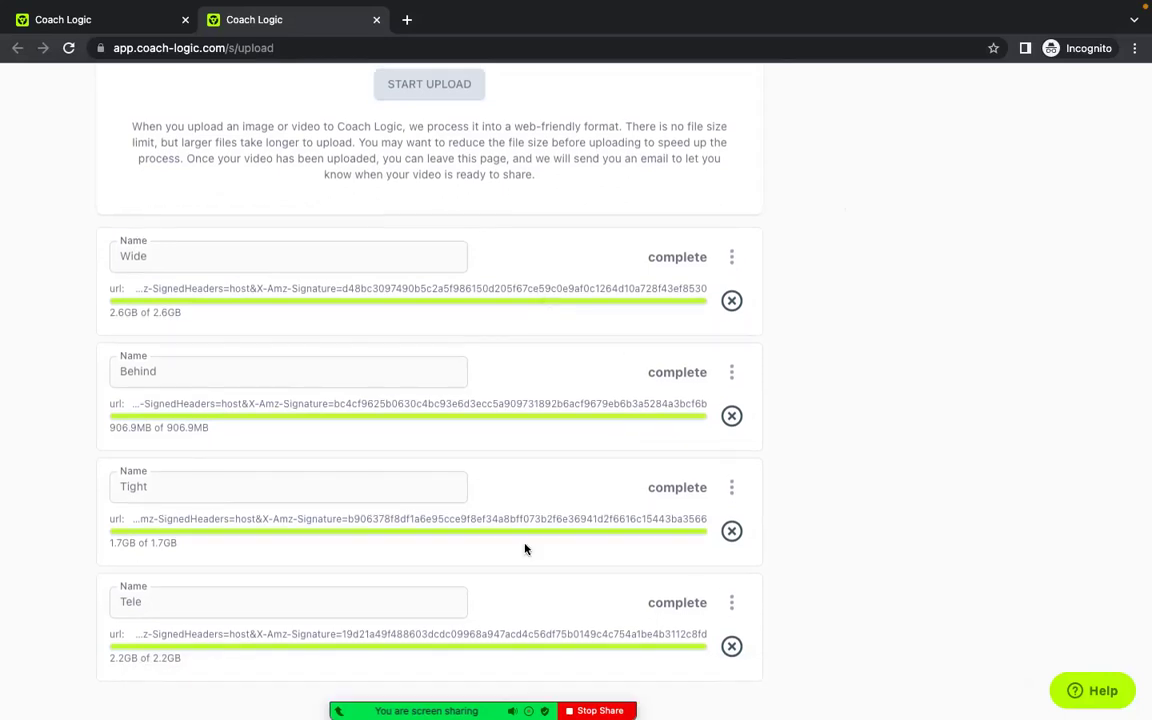
left_click(376, 19)
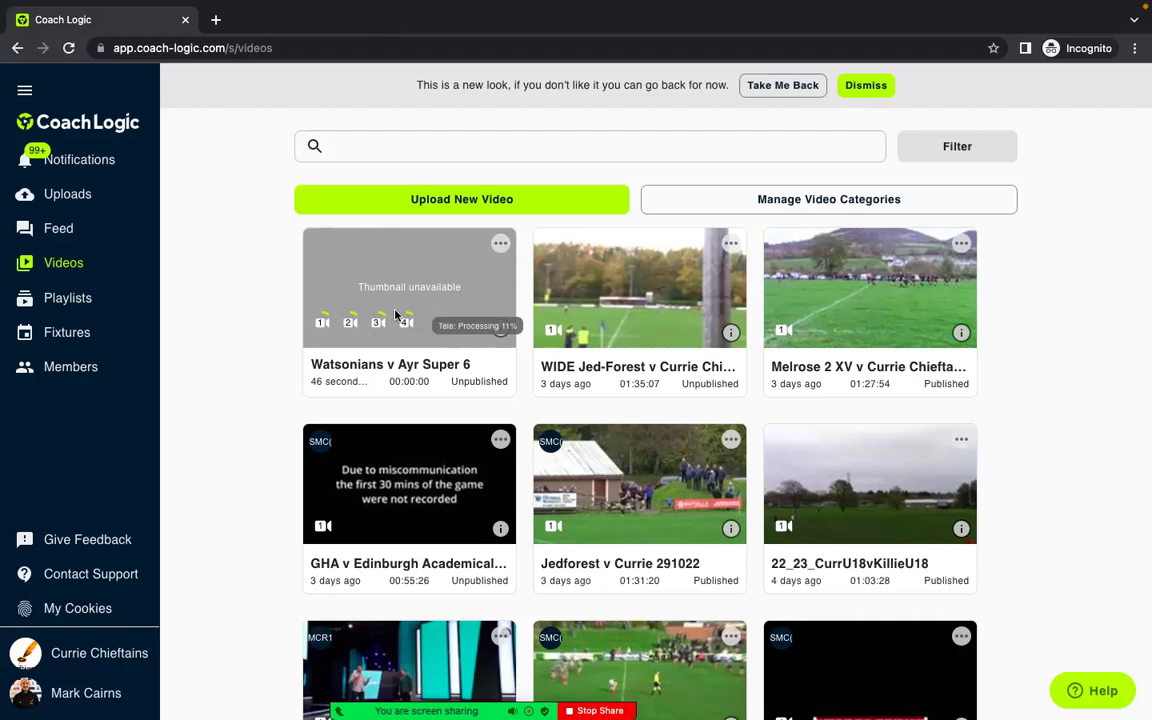
Open the Watsonians v Ayr Super 6 video and look through its available camera angles.
left_click(396, 316)
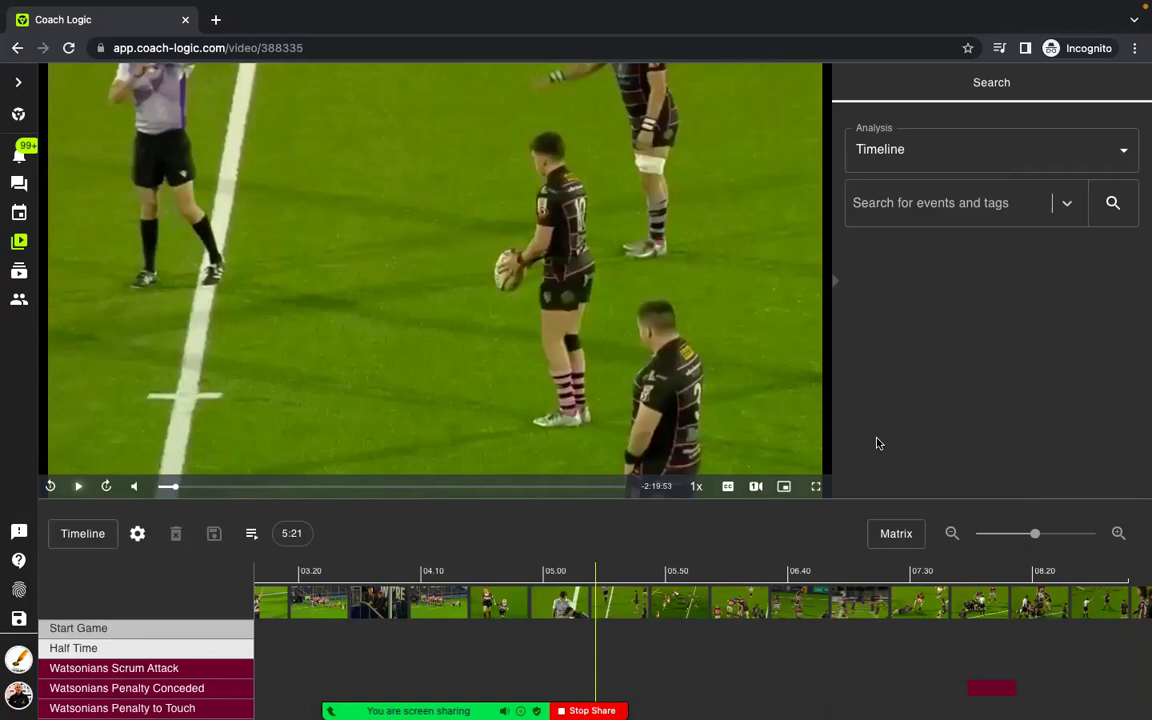
left_click(755, 486)
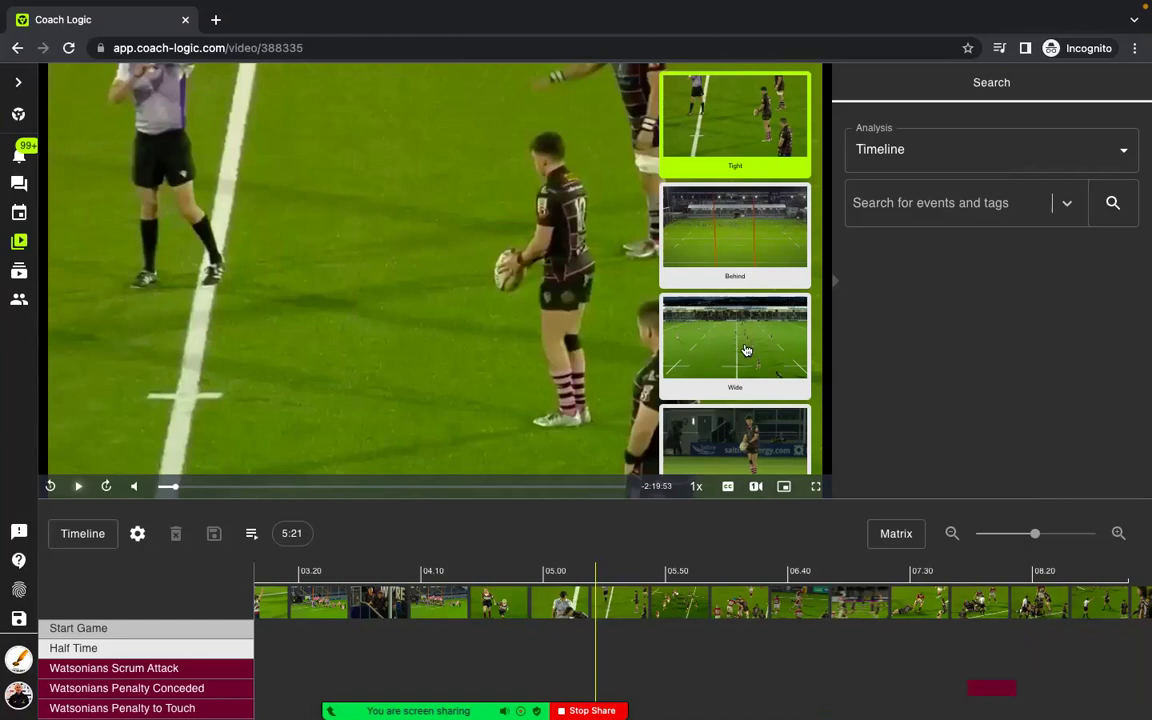
scroll(748, 380, "down", 2)
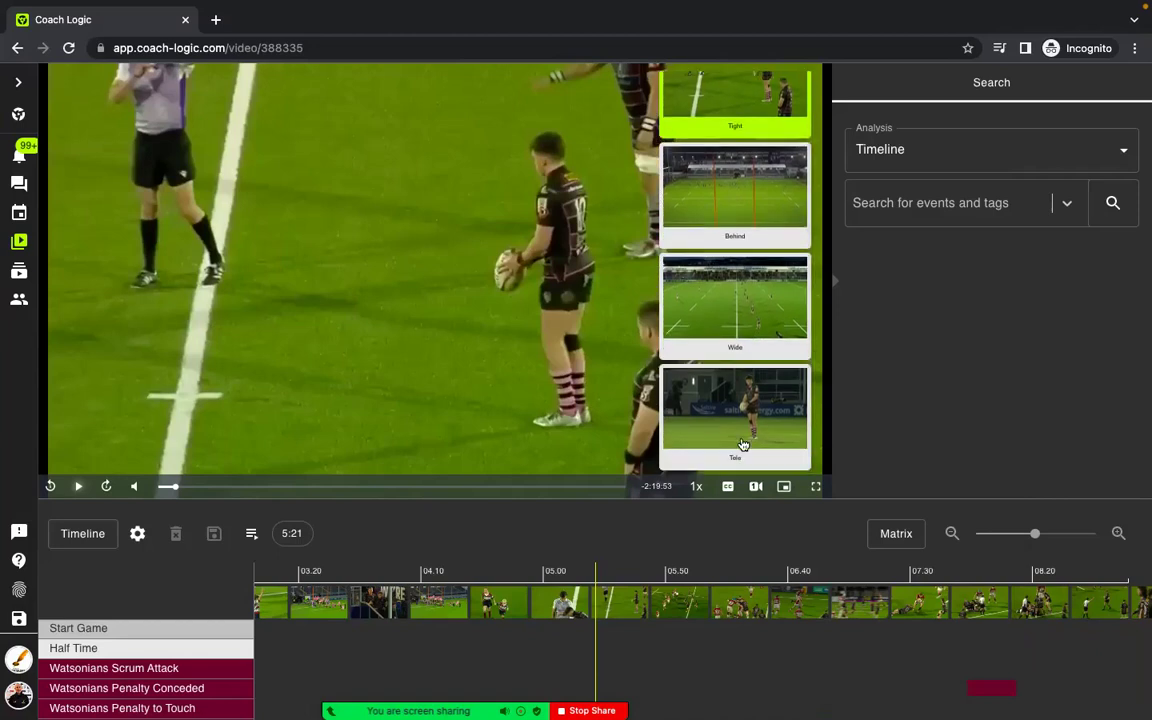
scroll(743, 444, "up", 2)
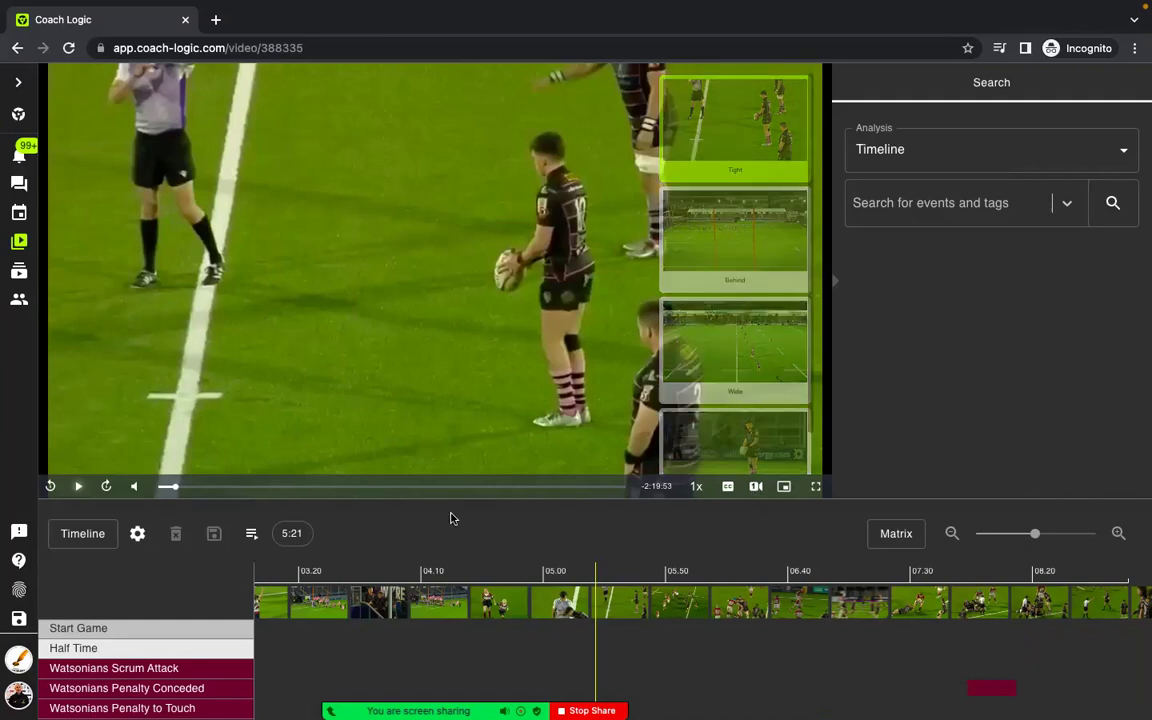
Enlarge the timeline area to look through its tag rows, and adjust the split to give the video more height.
scroll(218, 648, "down", 1)
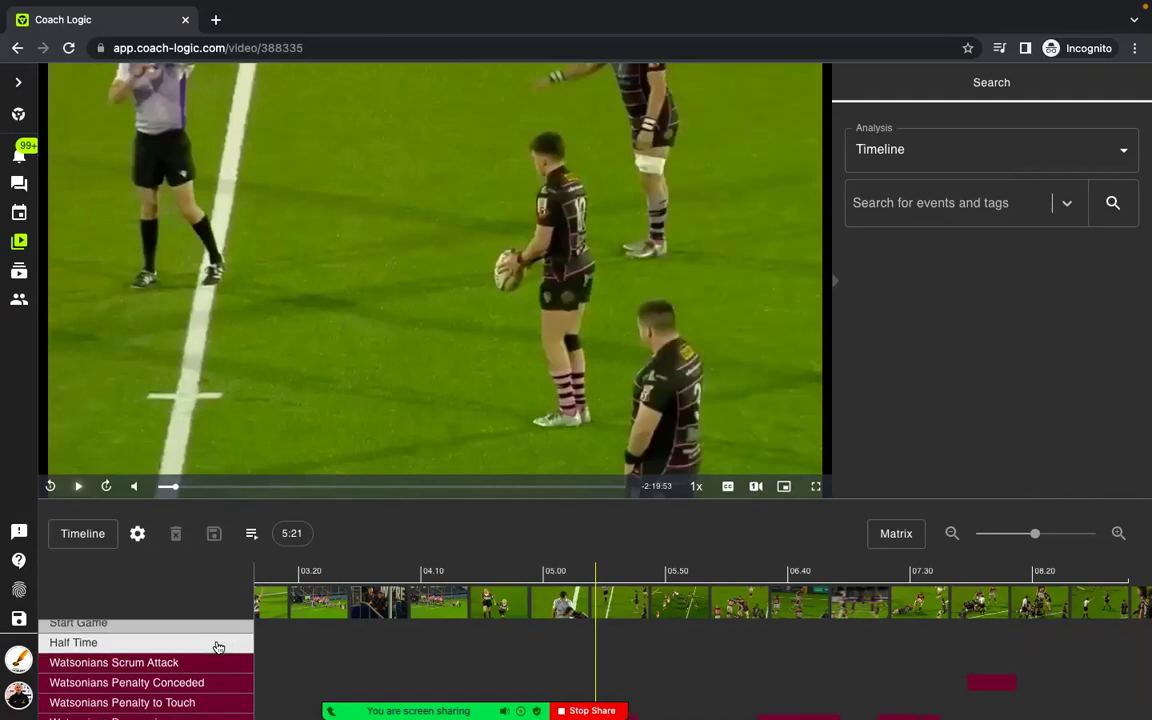
left_click_drag(327, 504, 326, 344)
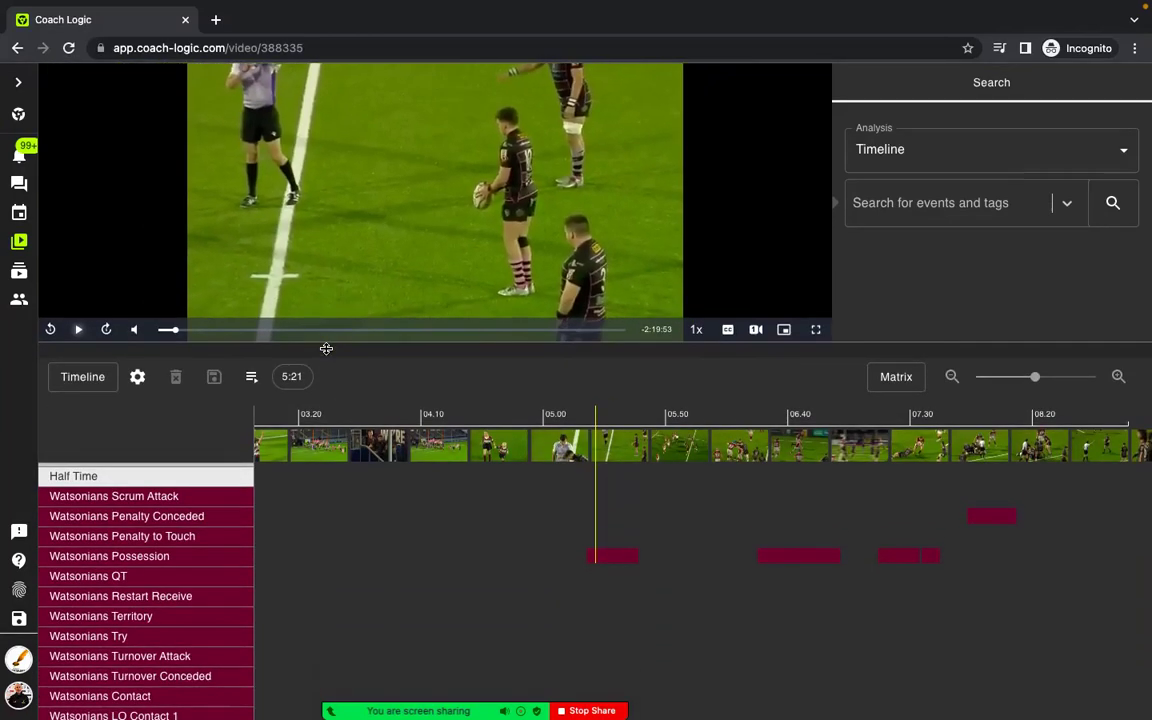
scroll(147, 607, "down", 5)
scroll(145, 606, "up", 6)
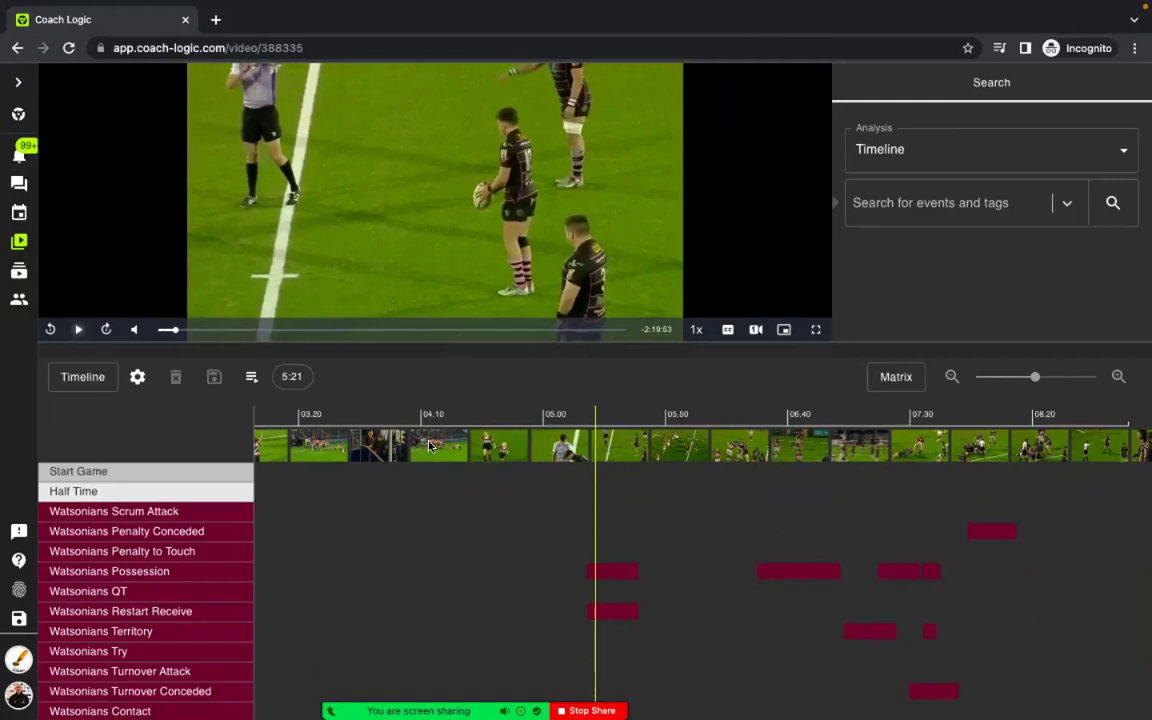
left_click_drag(502, 343, 502, 423)
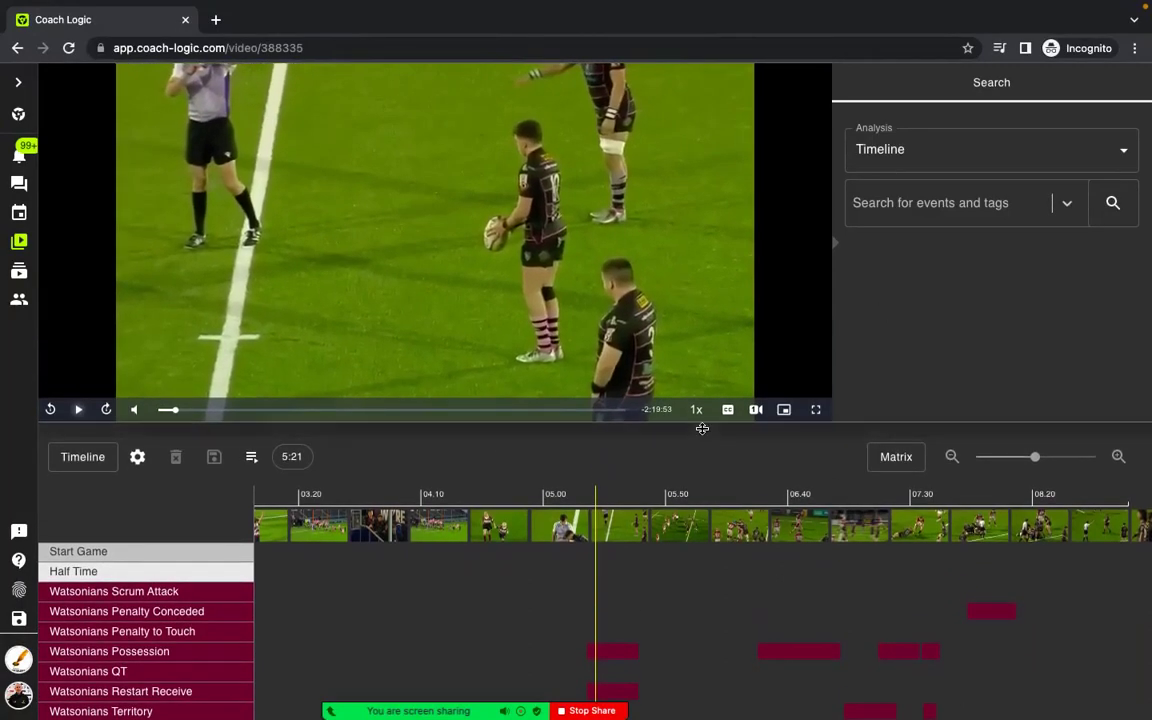
left_click_drag(702, 423, 704, 455)
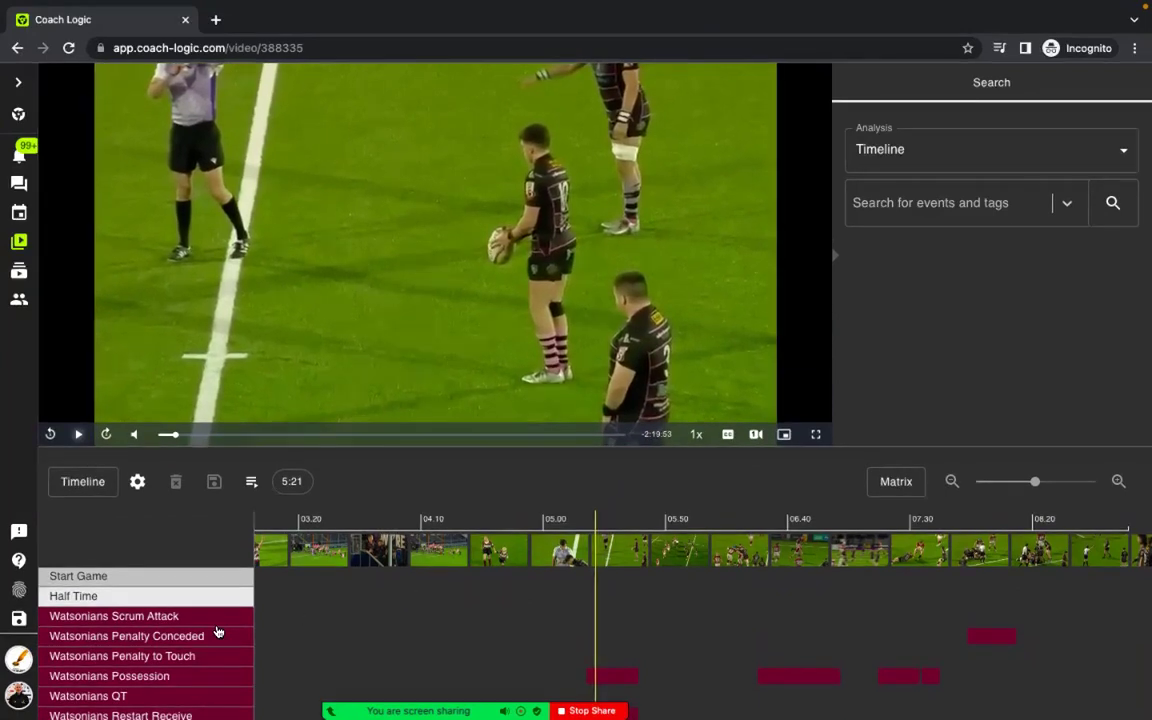
Play the 34:45 event of the Watsonians Scrum Attack tag and show the camera angles available for it.
left_click(151, 620)
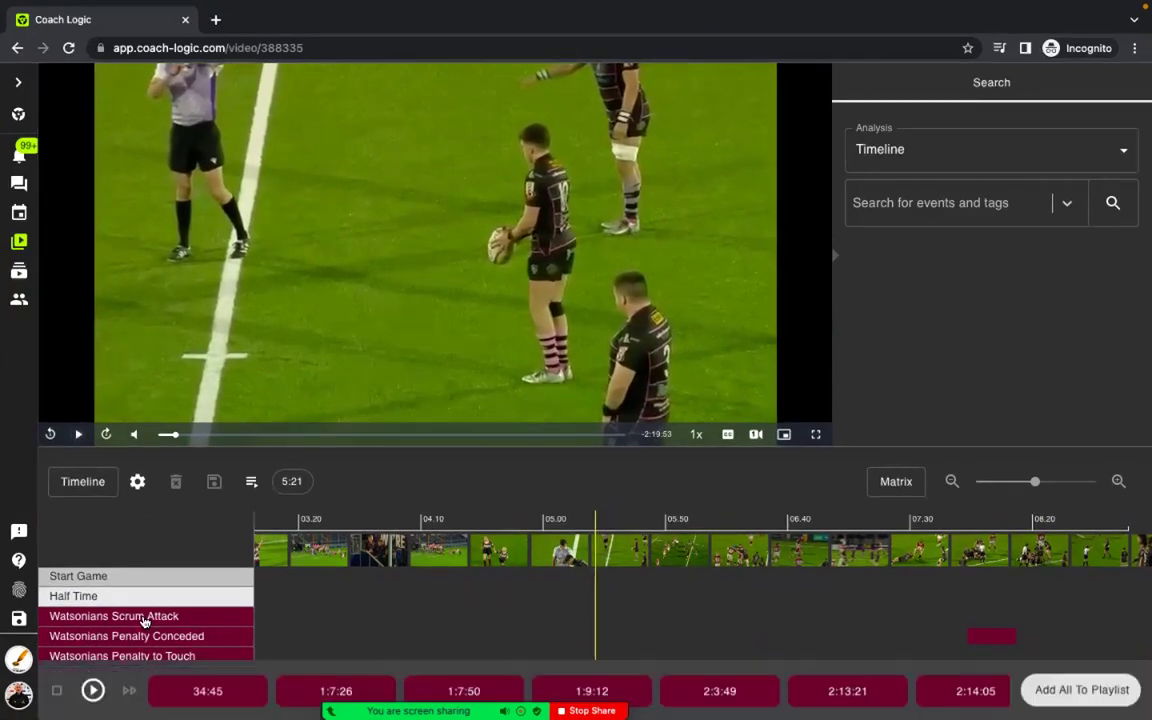
left_click(210, 691)
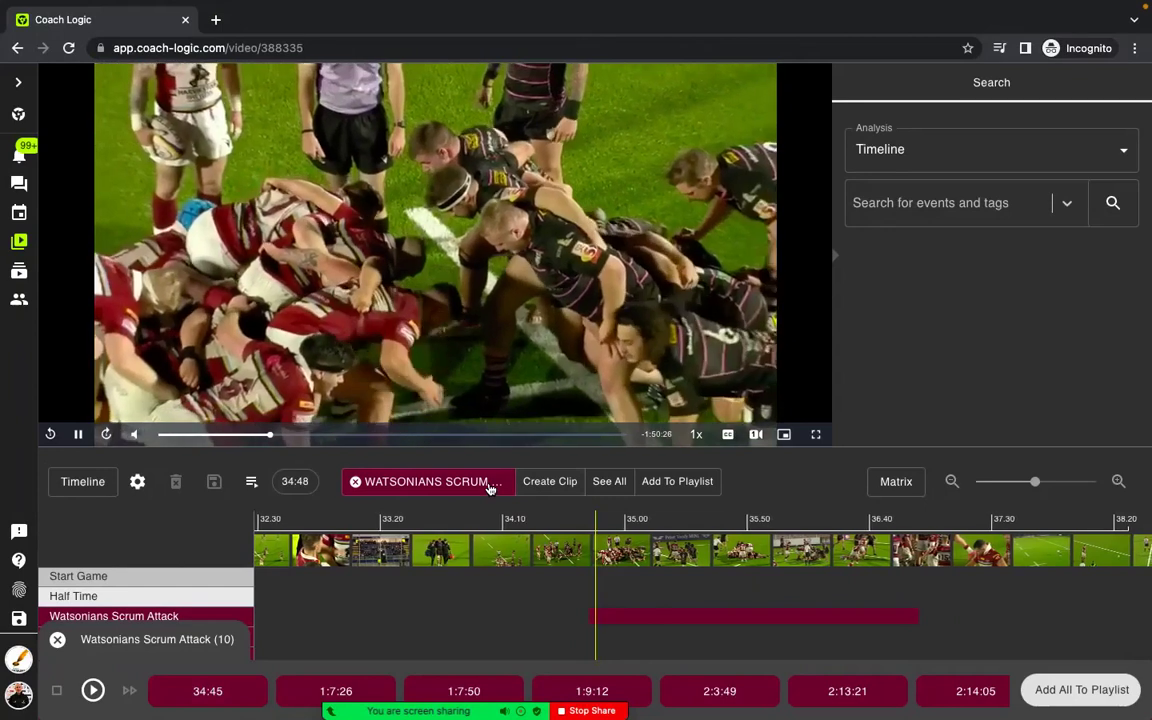
left_click(755, 434)
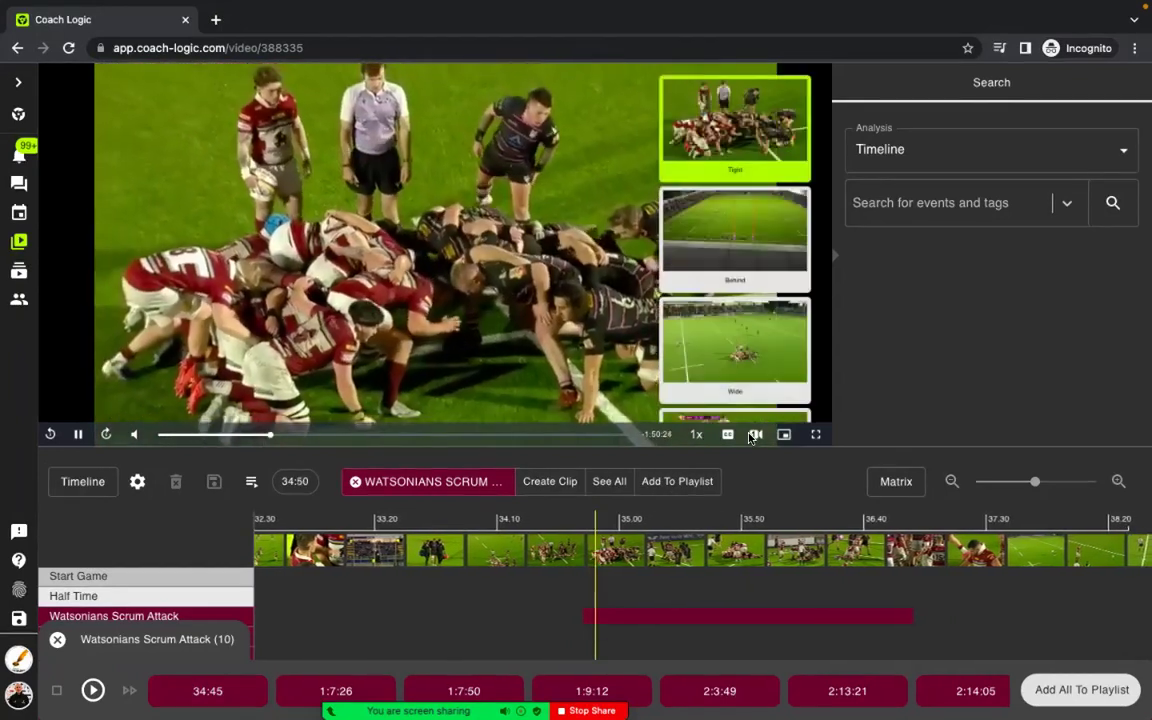
Switch the scrum playback to the Wide angle, to Tele, and back to Tight.
left_click(735, 363)
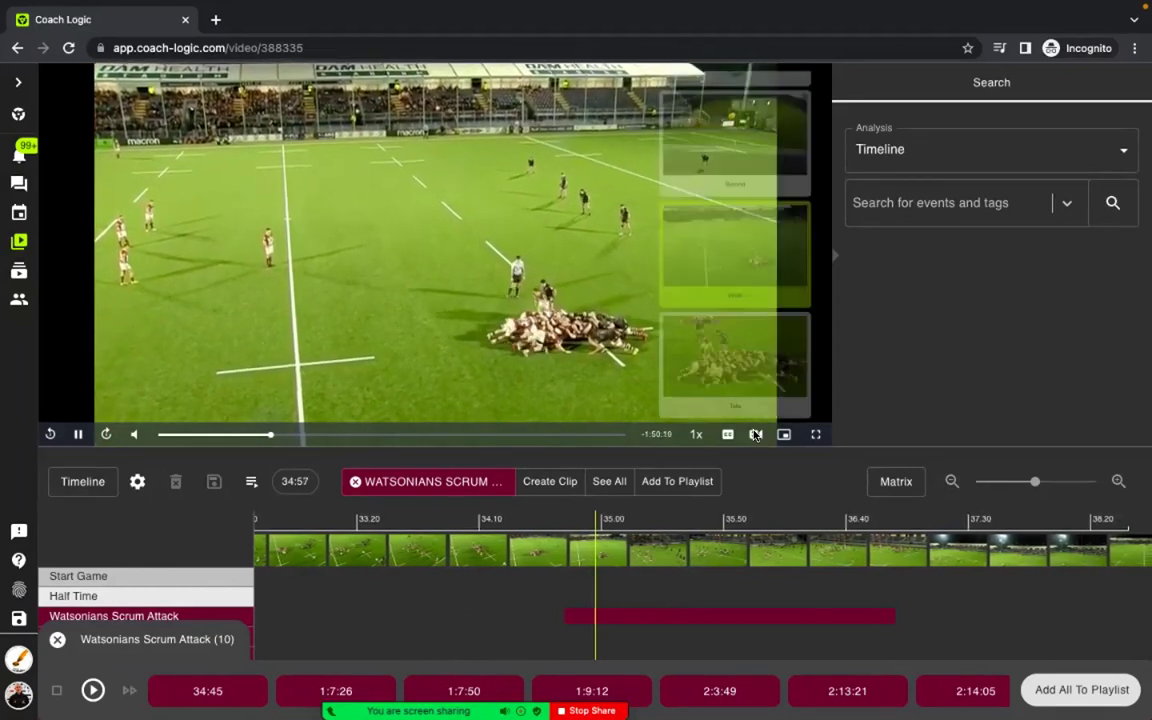
left_click(735, 360)
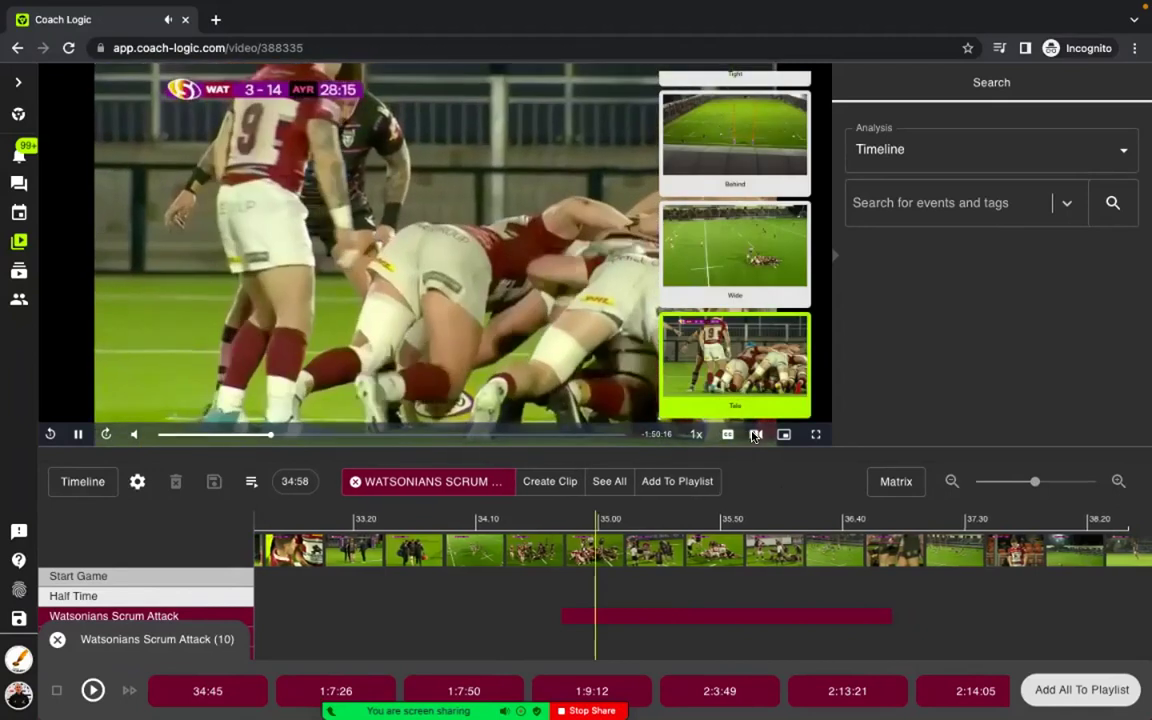
left_click(755, 435)
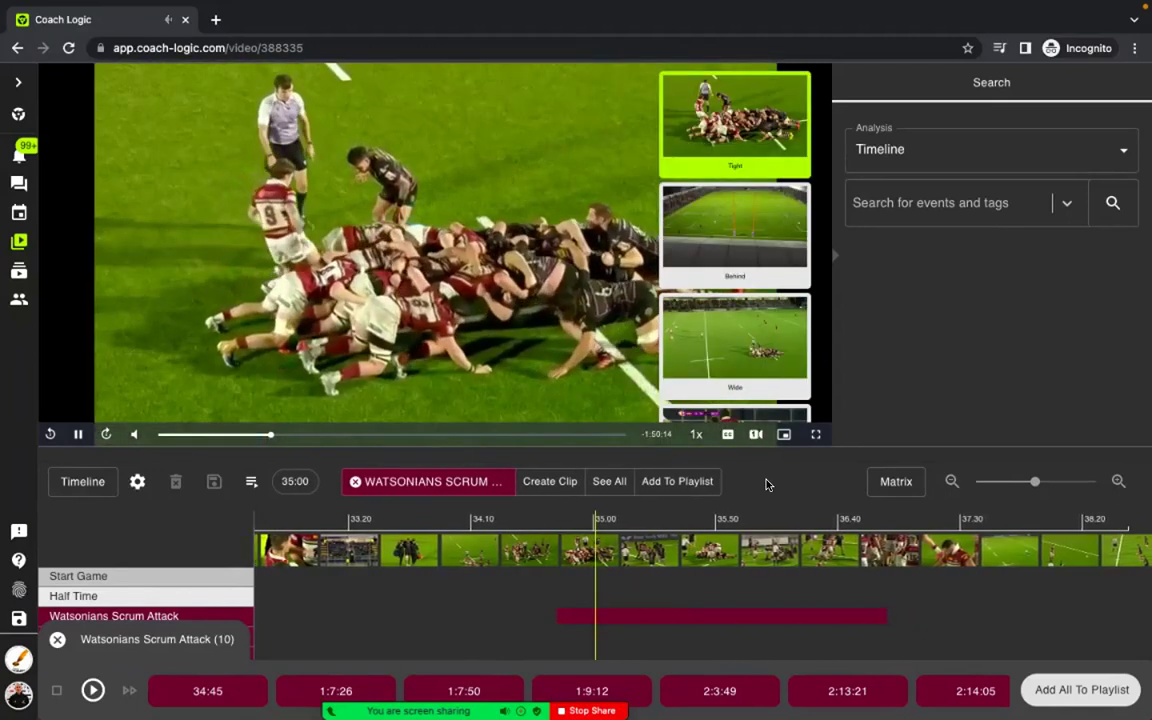
Enlarge the video area and switch the playing scrum event to the Wide angle.
left_click_drag(846, 447, 846, 483)
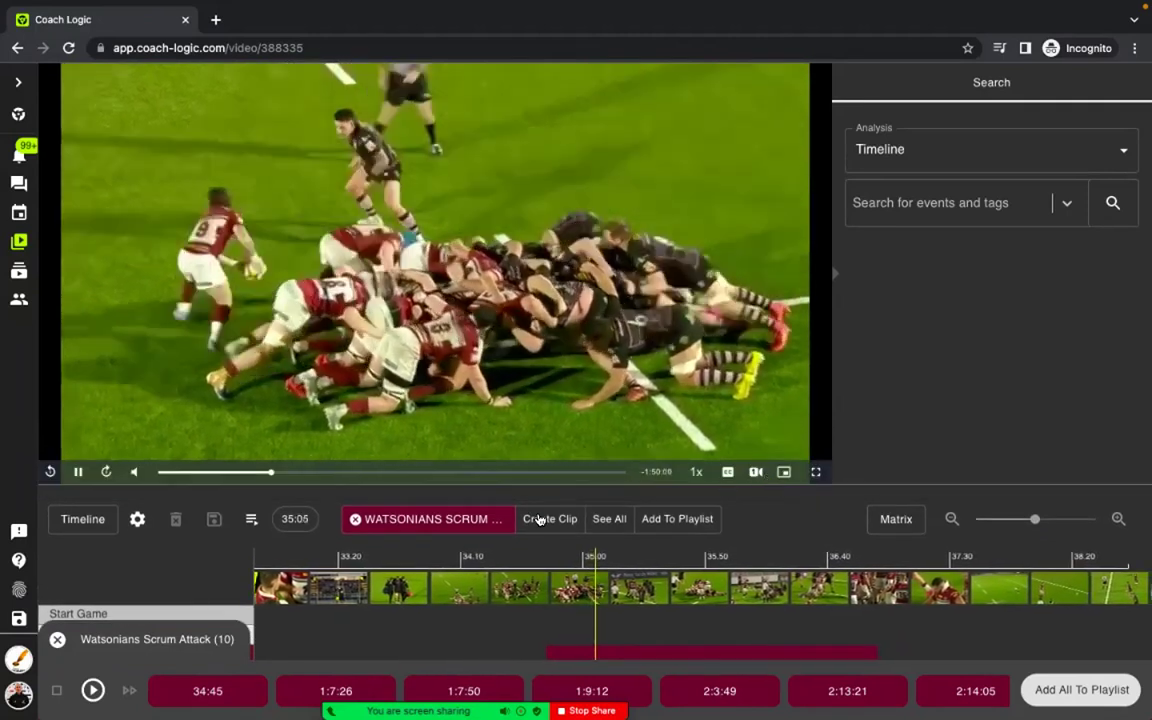
mouse_move(750, 404)
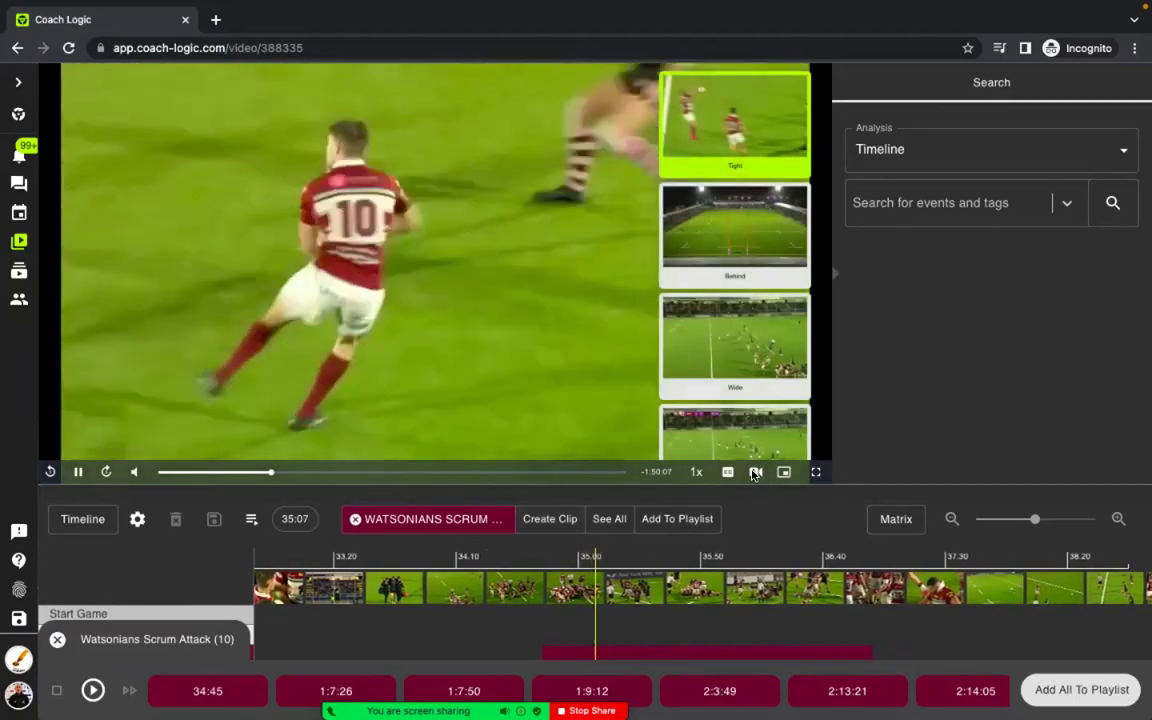
scroll(750, 404, "down", 1)
left_click(745, 320)
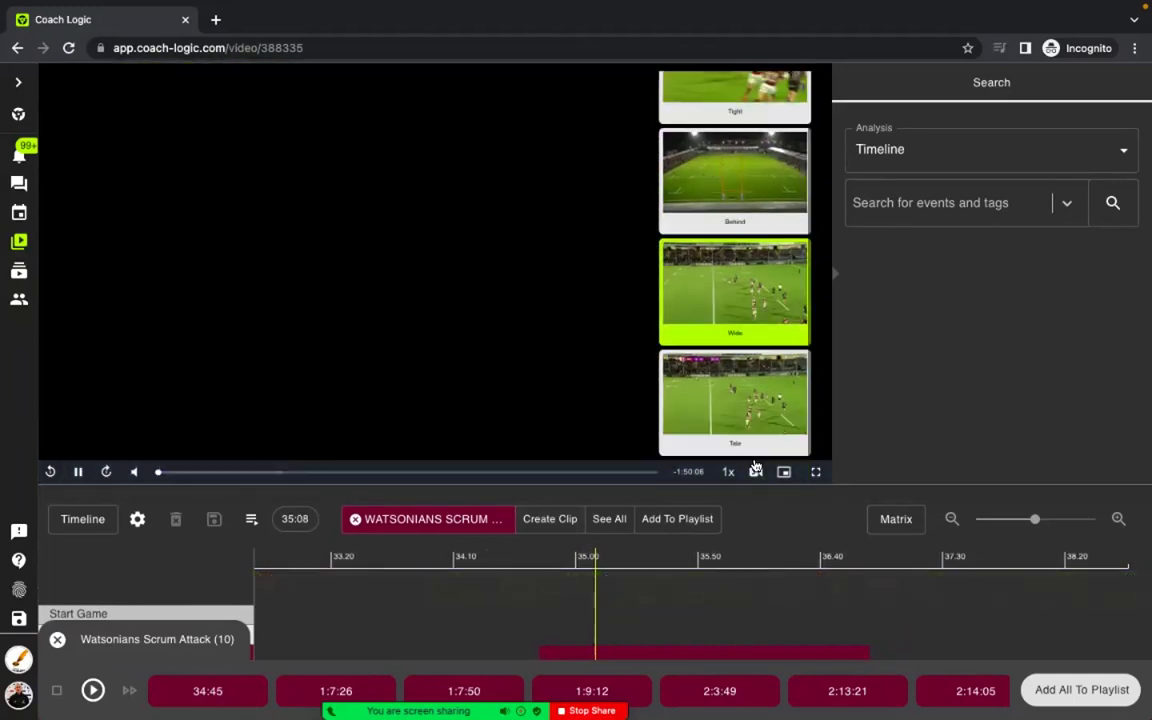